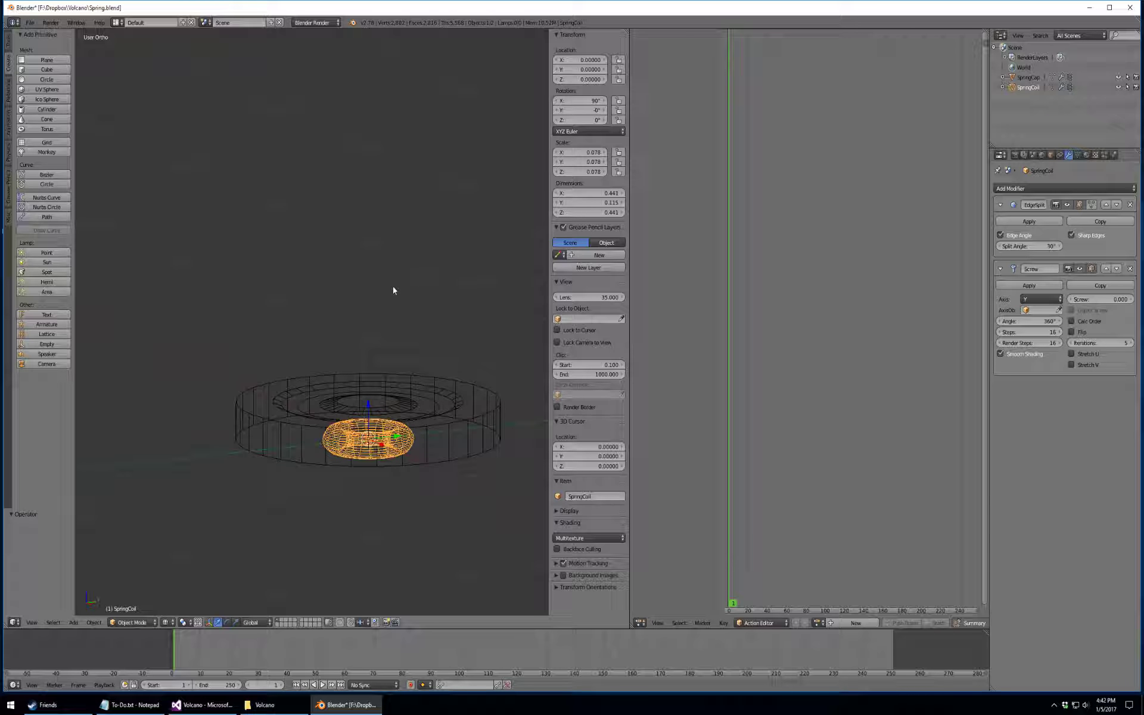
- Add a cube at the origin and delete all its vertices to leave an empty mesh object
key("Tab")
left_click(1023, 77)
left_click(1022, 89)
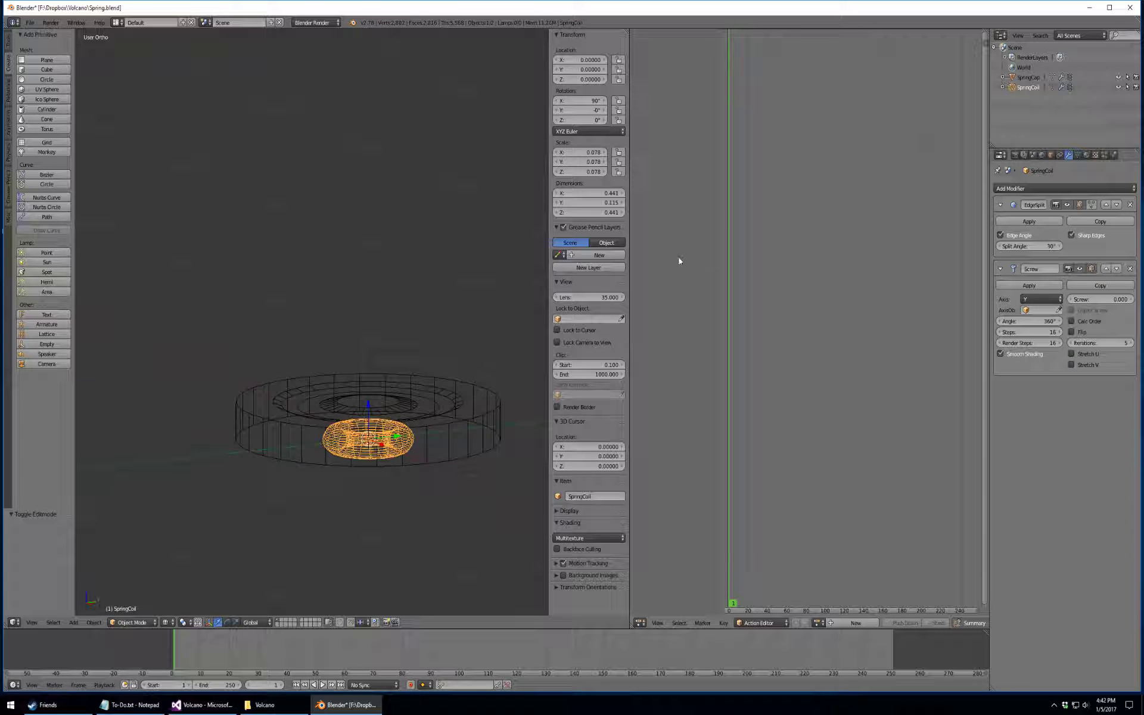
left_click(74, 622)
mouse_move(89, 609)
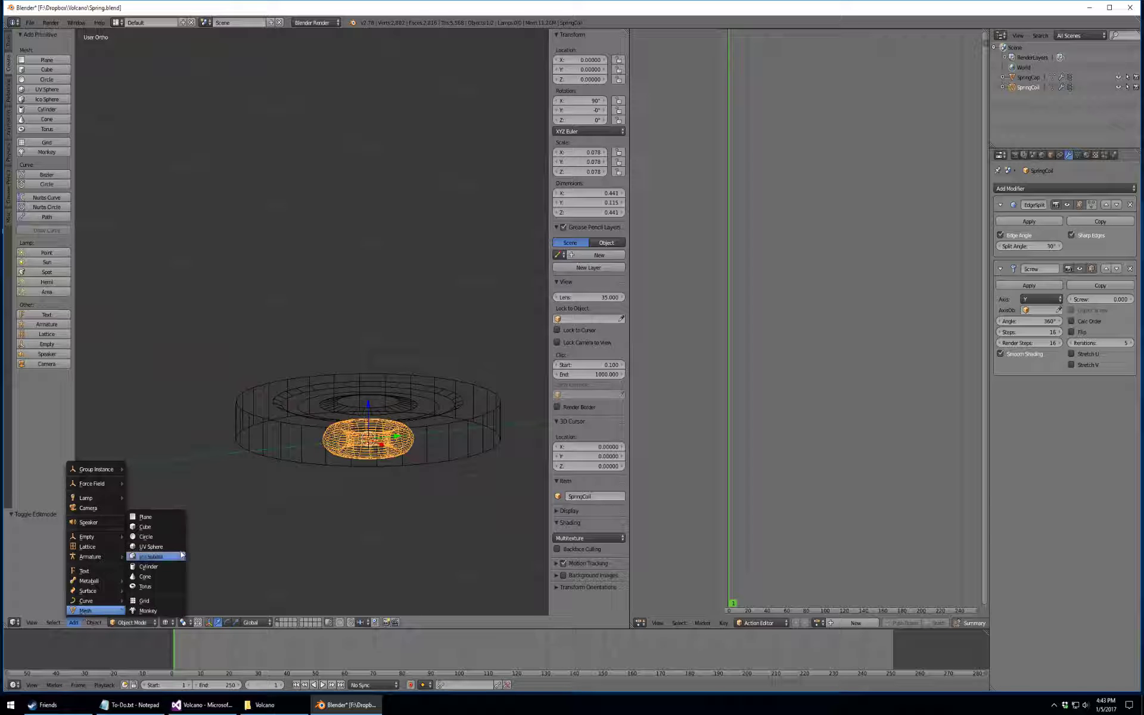
left_click(154, 527)
key("Tab")
key("x")
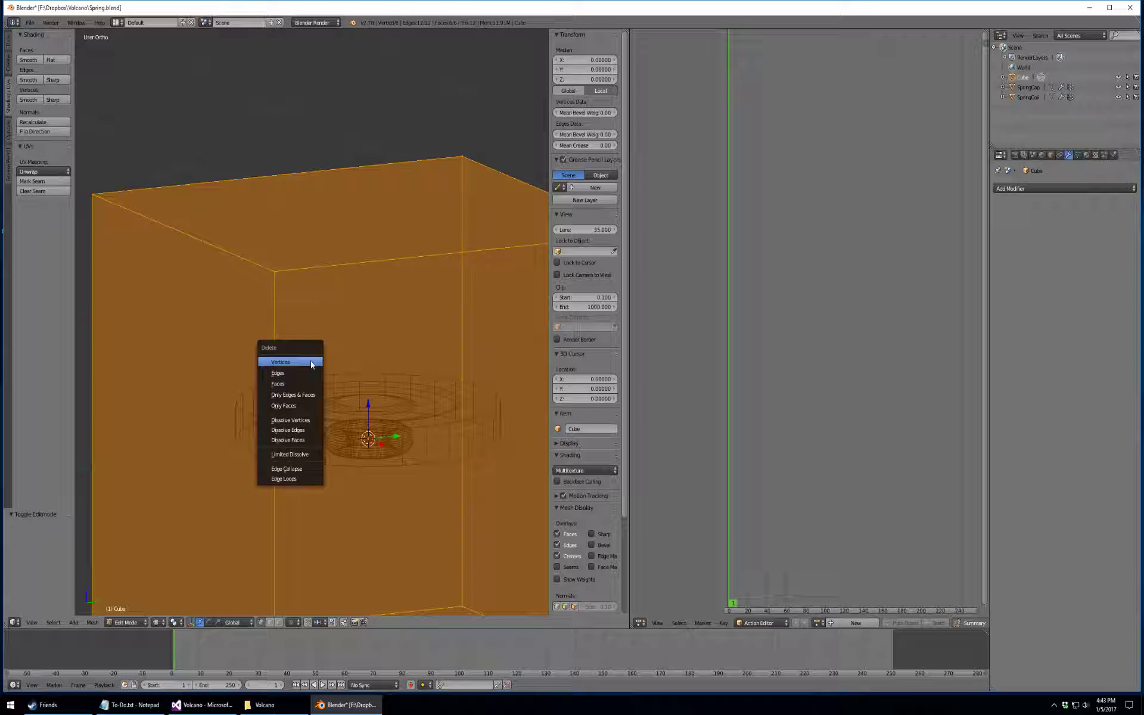
left_click(310, 360)
- Rename the emptied cube object to Spring
double_click(1019, 78)
type("Spring")
key("Return")
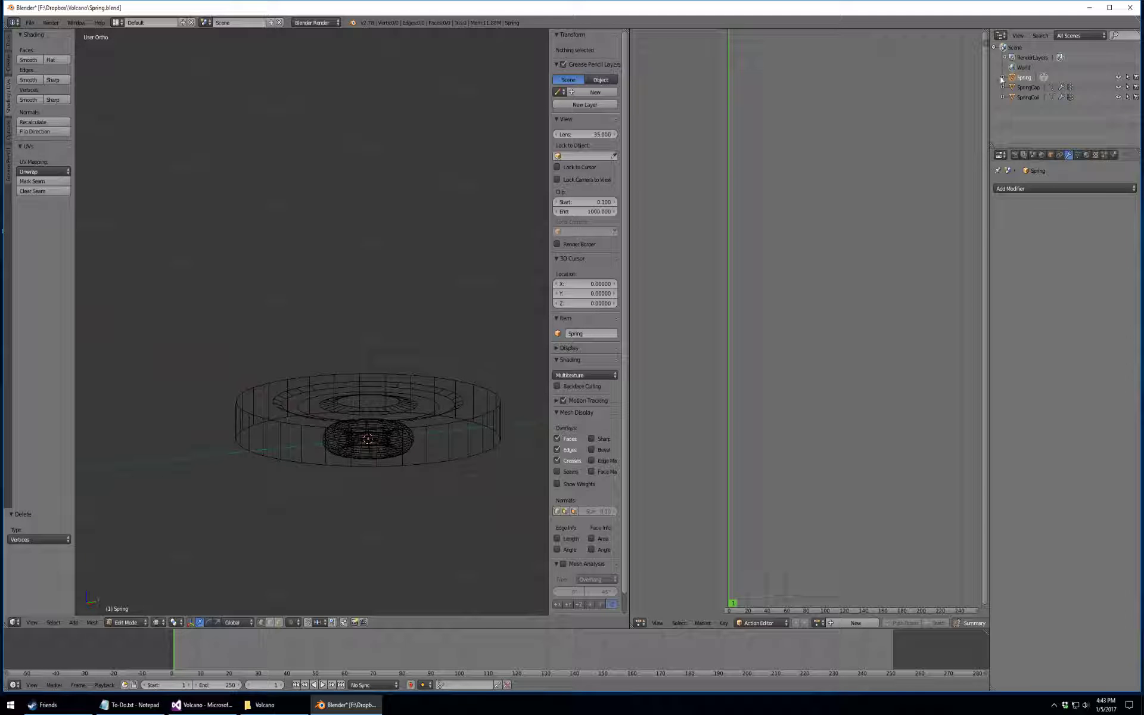
- Parent SpringCap and SpringCoil to the Spring object, and expand Spring's hierarchy
left_click(1013, 88)
left_click_drag(1013, 87, 1016, 82)
left_click(1013, 87)
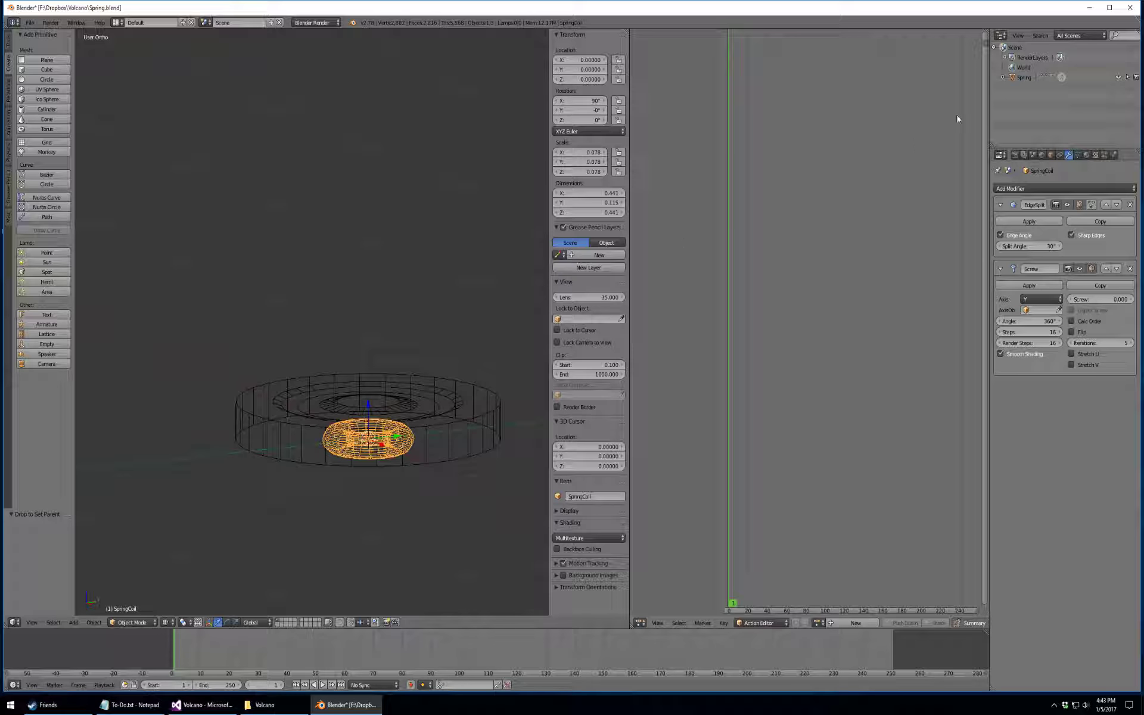
left_click(1004, 79)
left_click(1023, 78)
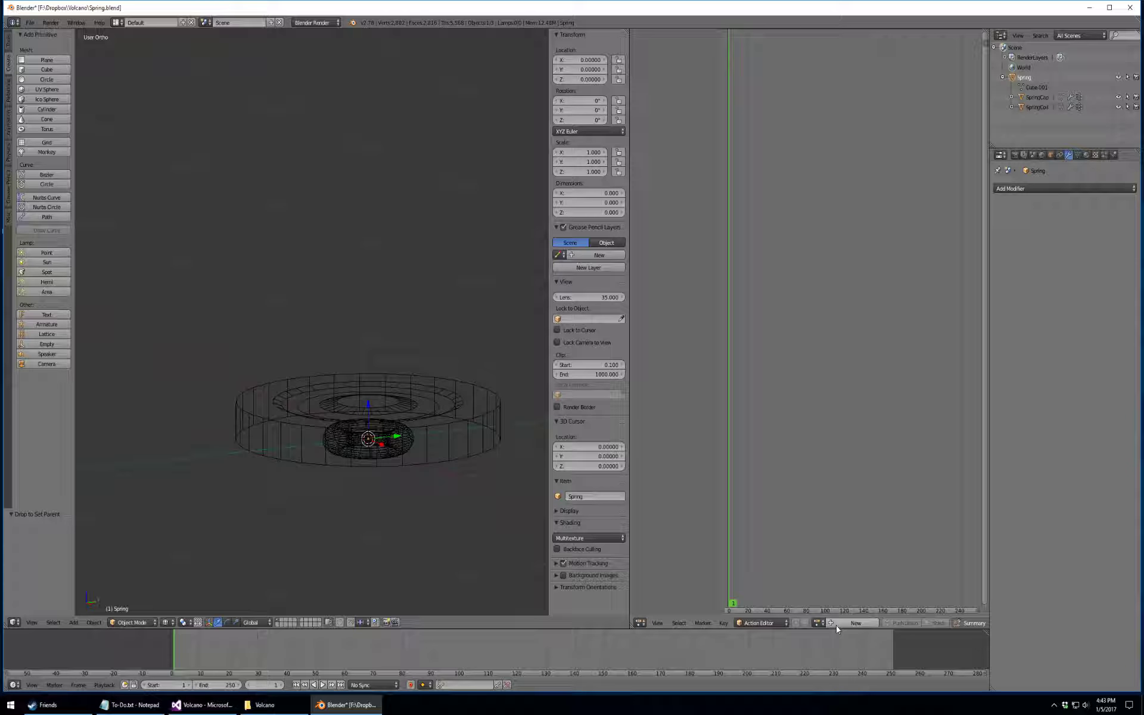
- Create a new action for the Spring object and name it SpringStill
left_click(856, 622)
left_click(858, 622)
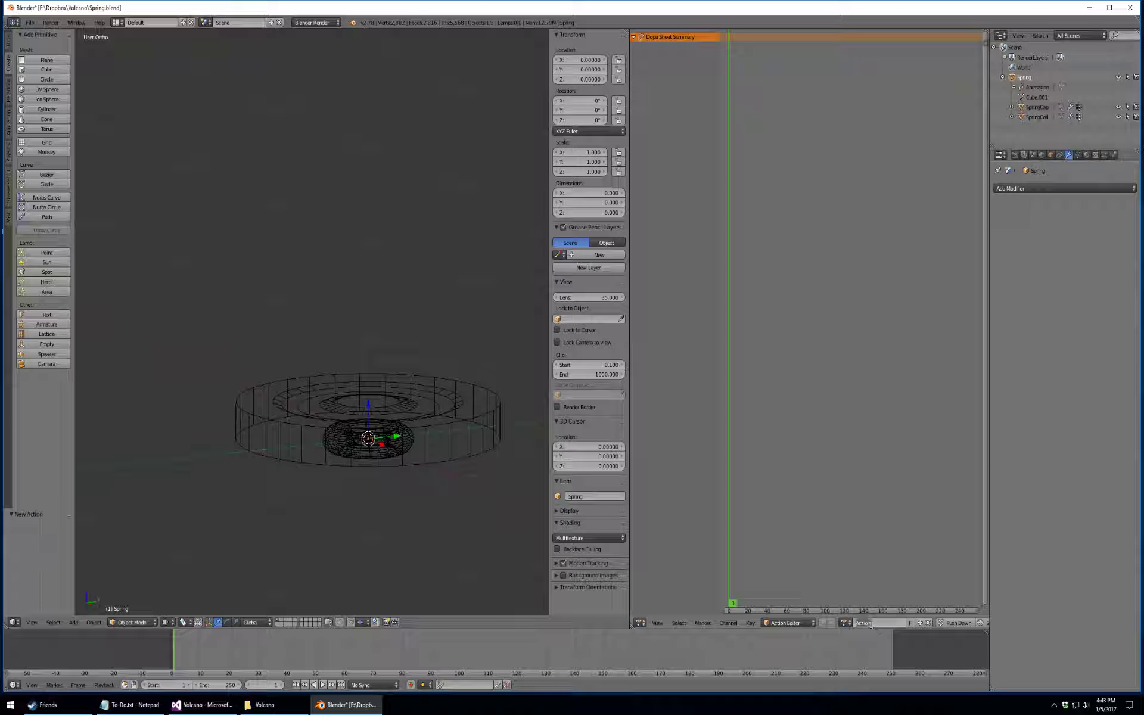
type("SpringStill")
key("Return")
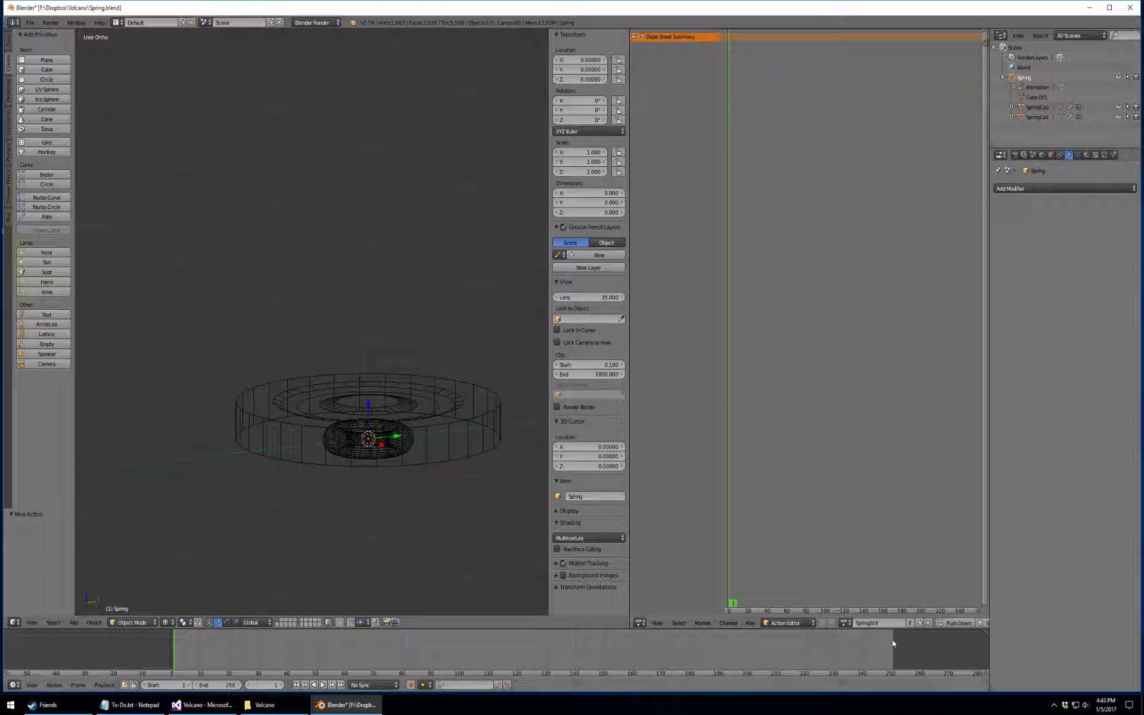
- Insert location keyframes at frame 1 for SpringCap and SpringCoil without assigning an action first
right_click(428, 413)
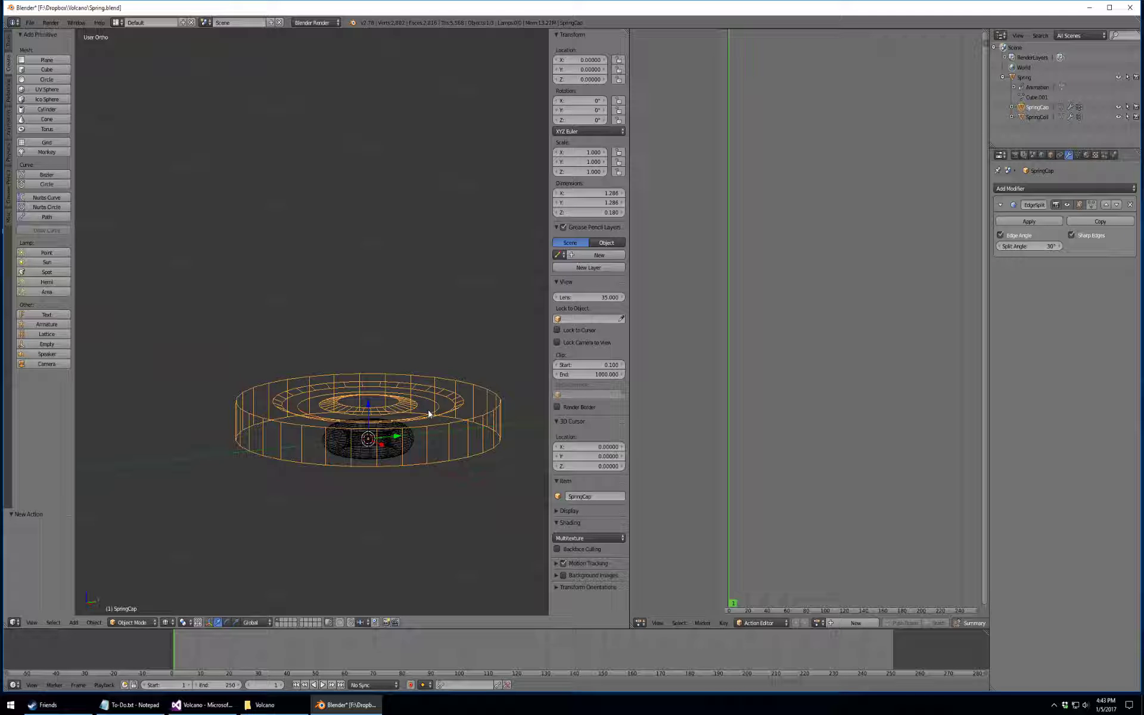
key("i")
left_click(420, 413)
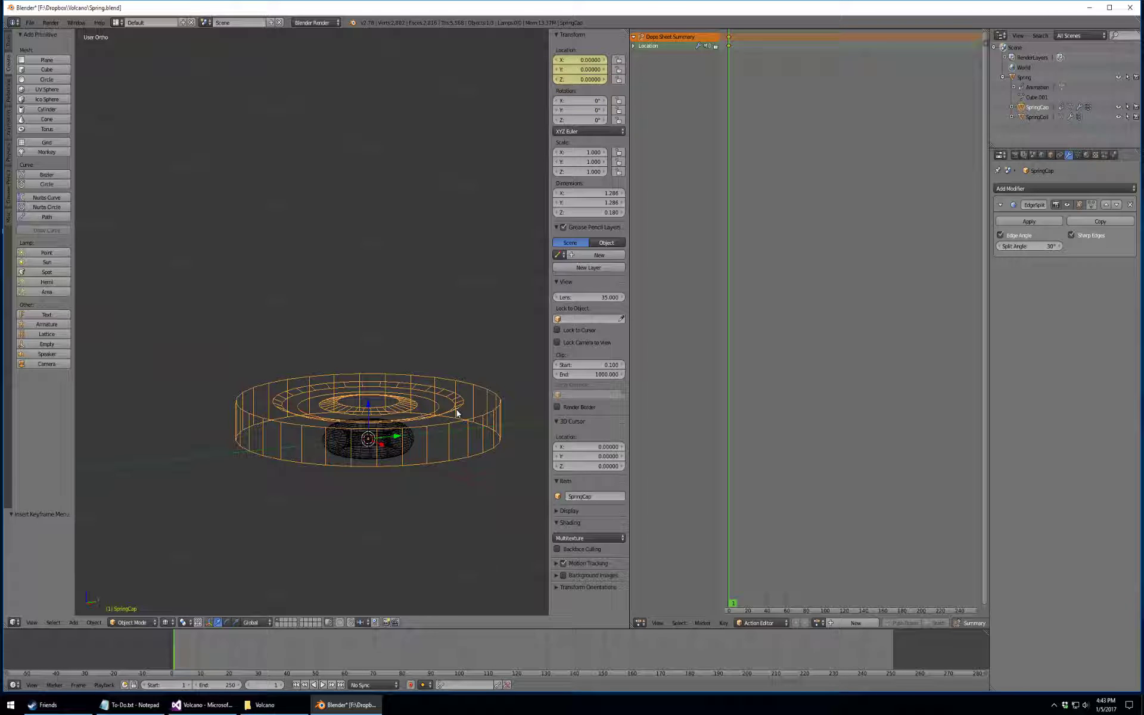
left_click(1036, 116)
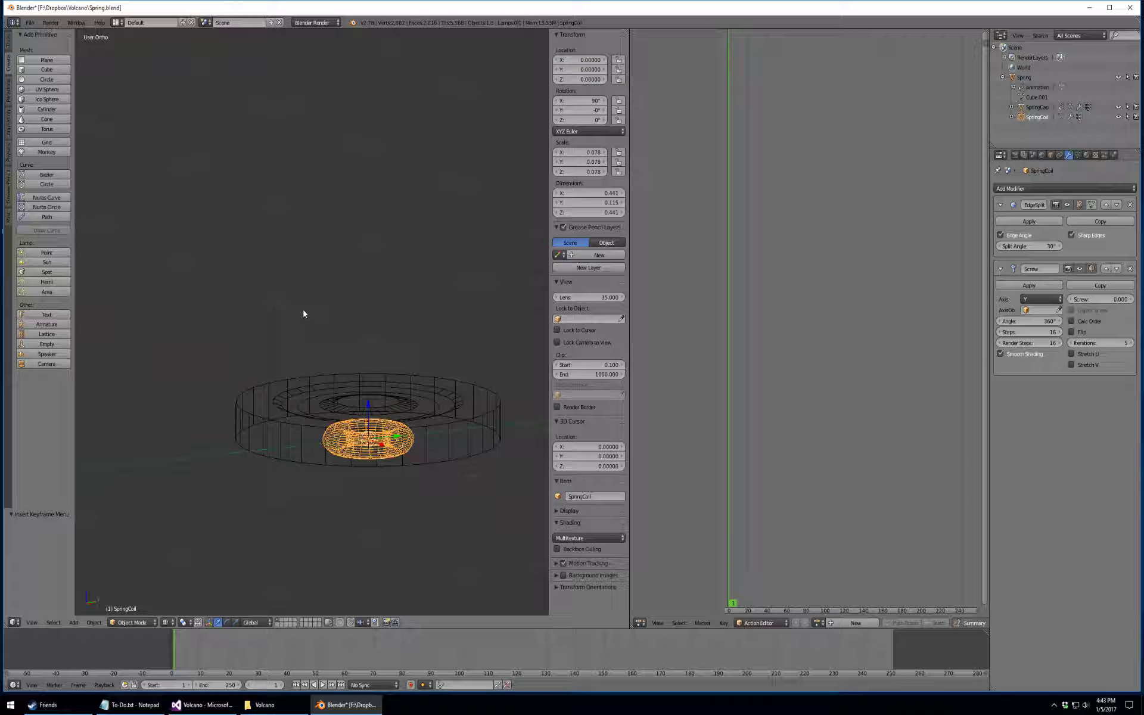
key("i")
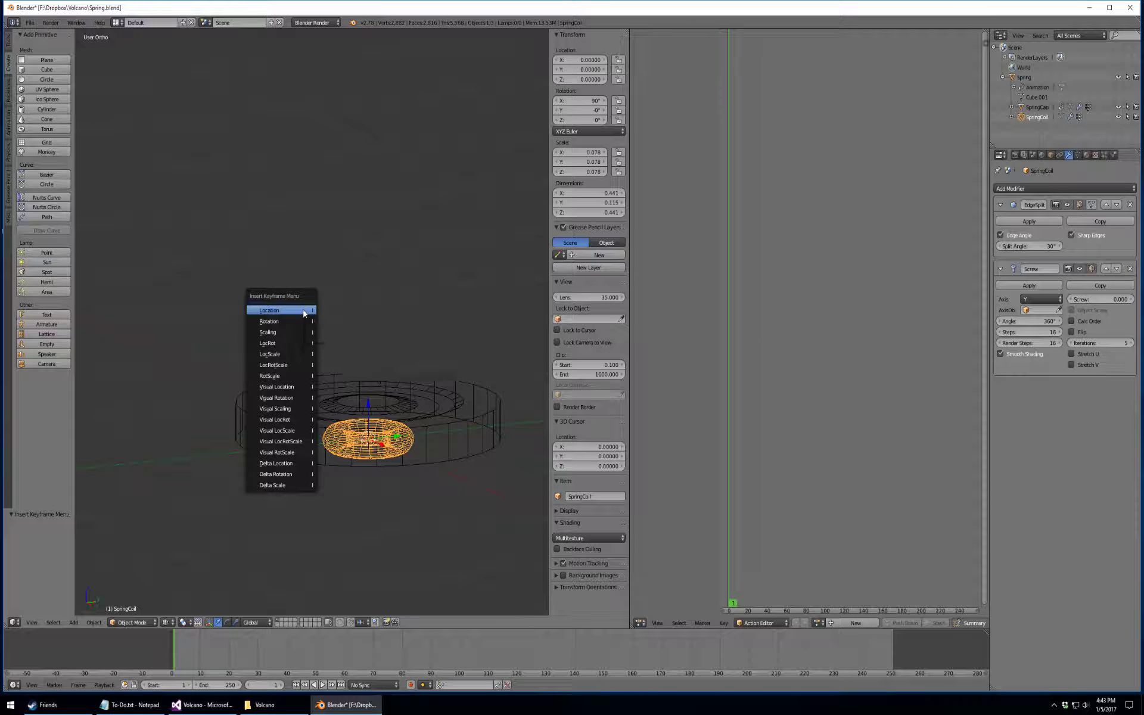
left_click(304, 310)
scroll(922, 310, "down", 4)
scroll(887, 322, "up", 3)
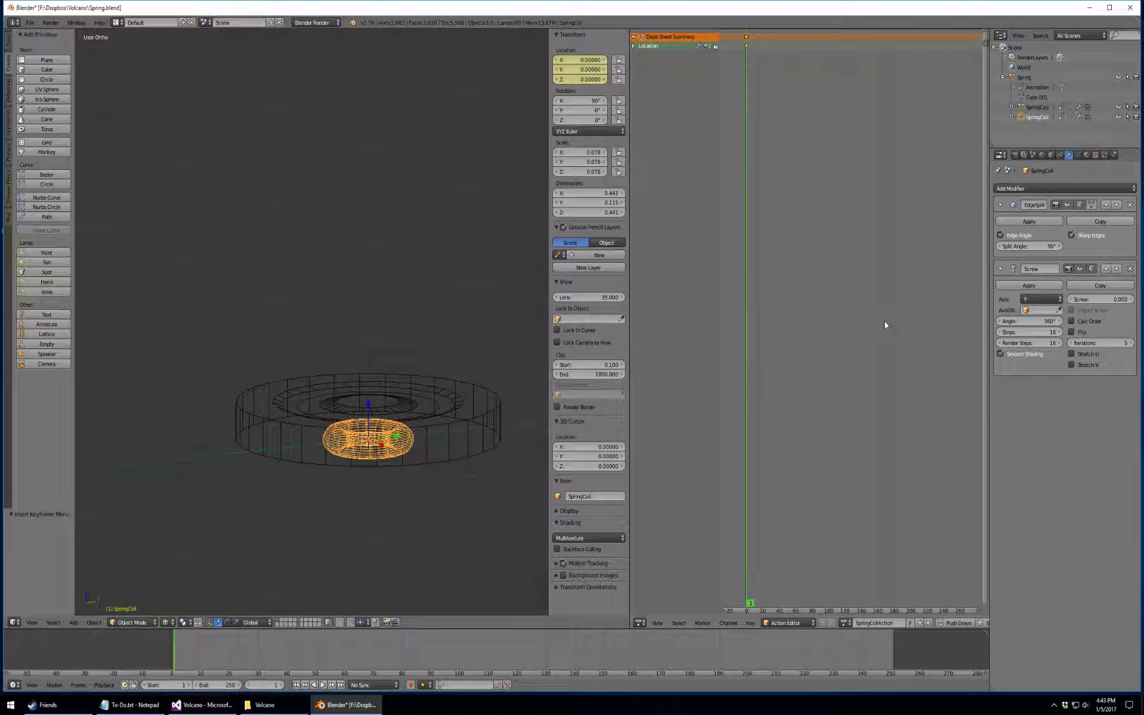
- Delete the location keyframes from the separate automatic actions of SpringCoil and SpringCap
left_click(846, 622)
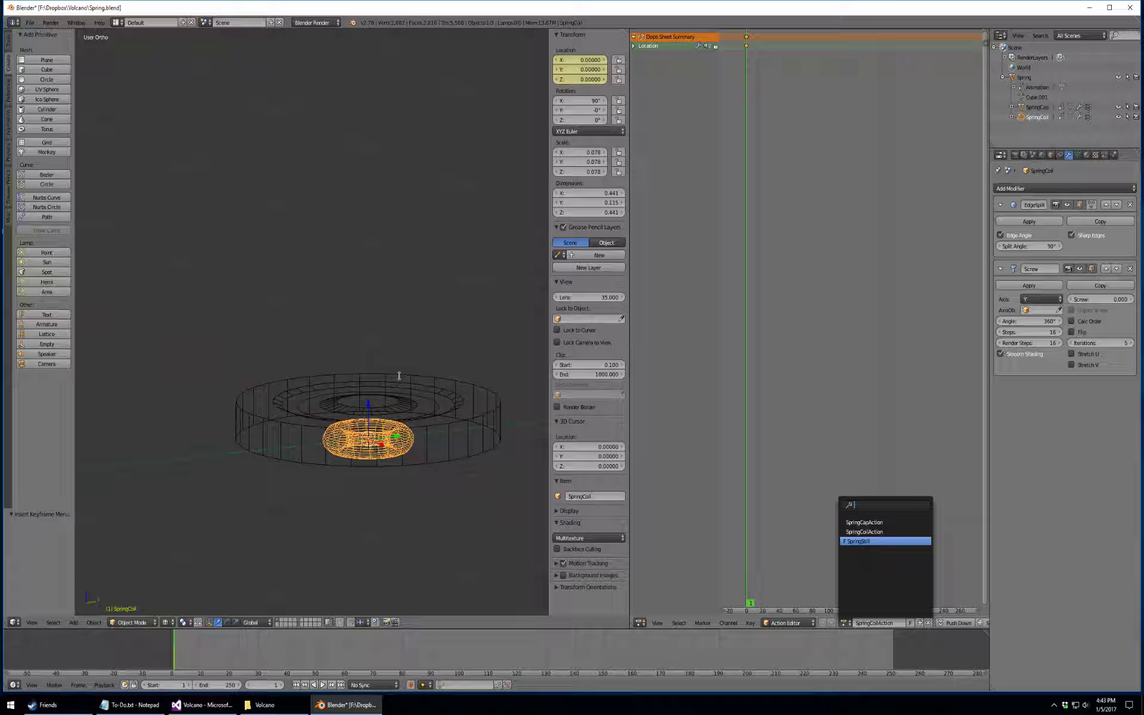
left_click(818, 413)
scroll(792, 325, "up", 2)
key("x")
left_click(793, 325)
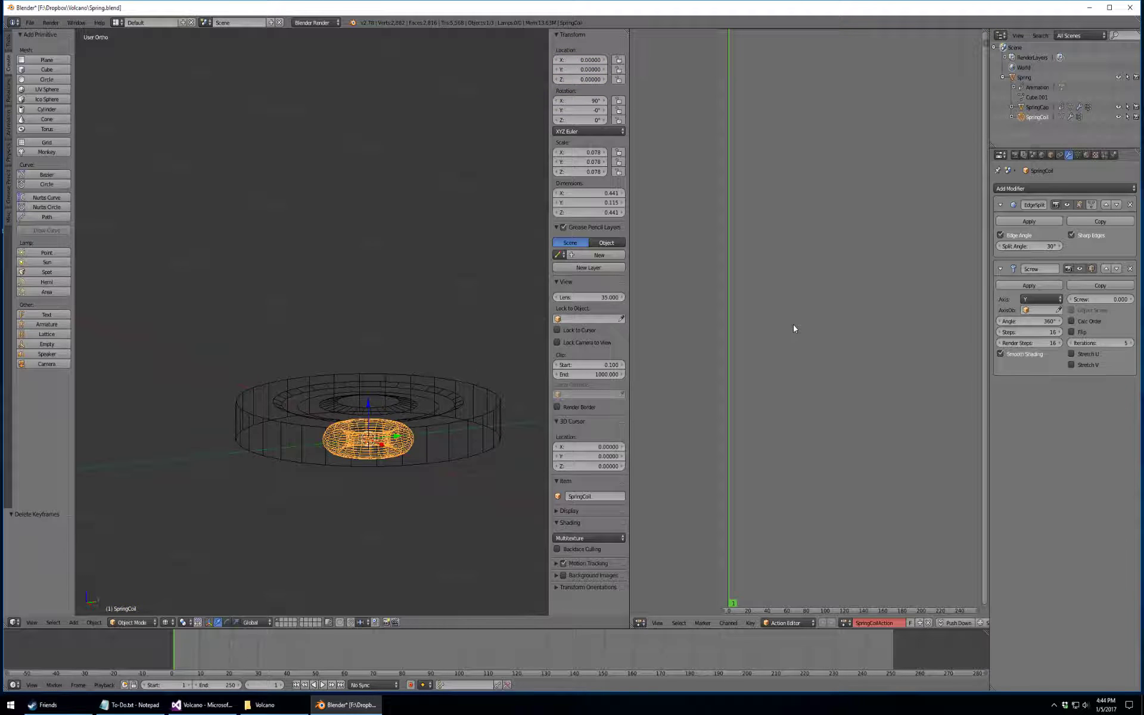
left_click(1042, 108)
key("x")
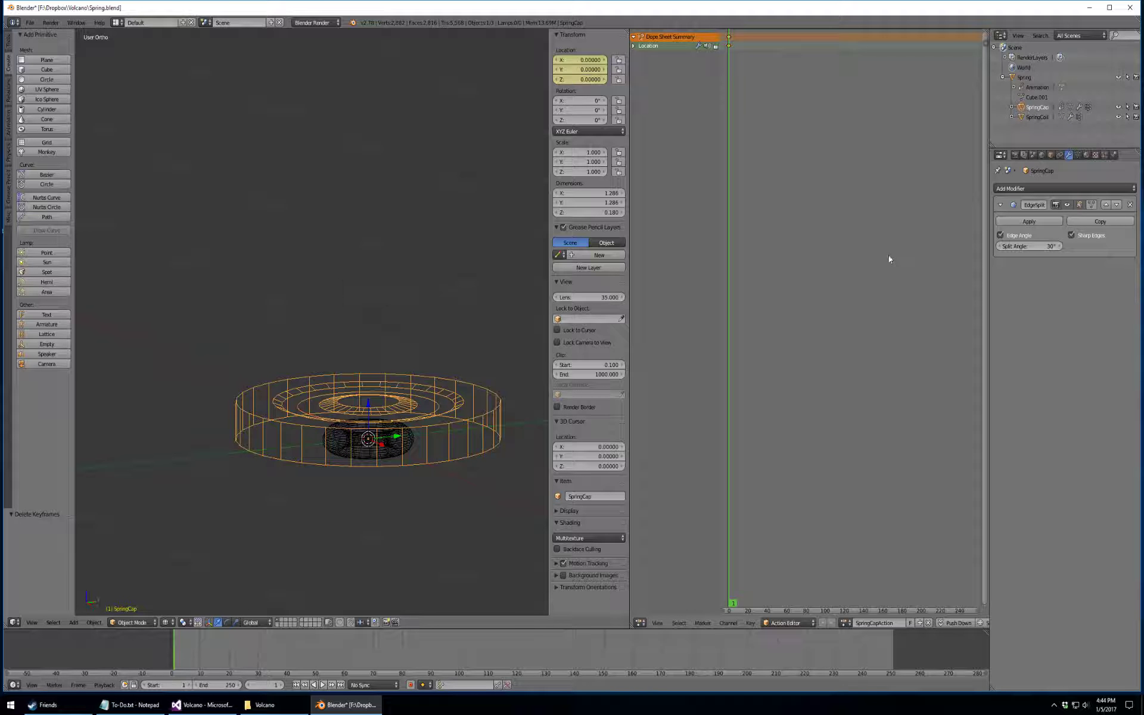
key("x")
left_click(779, 116)
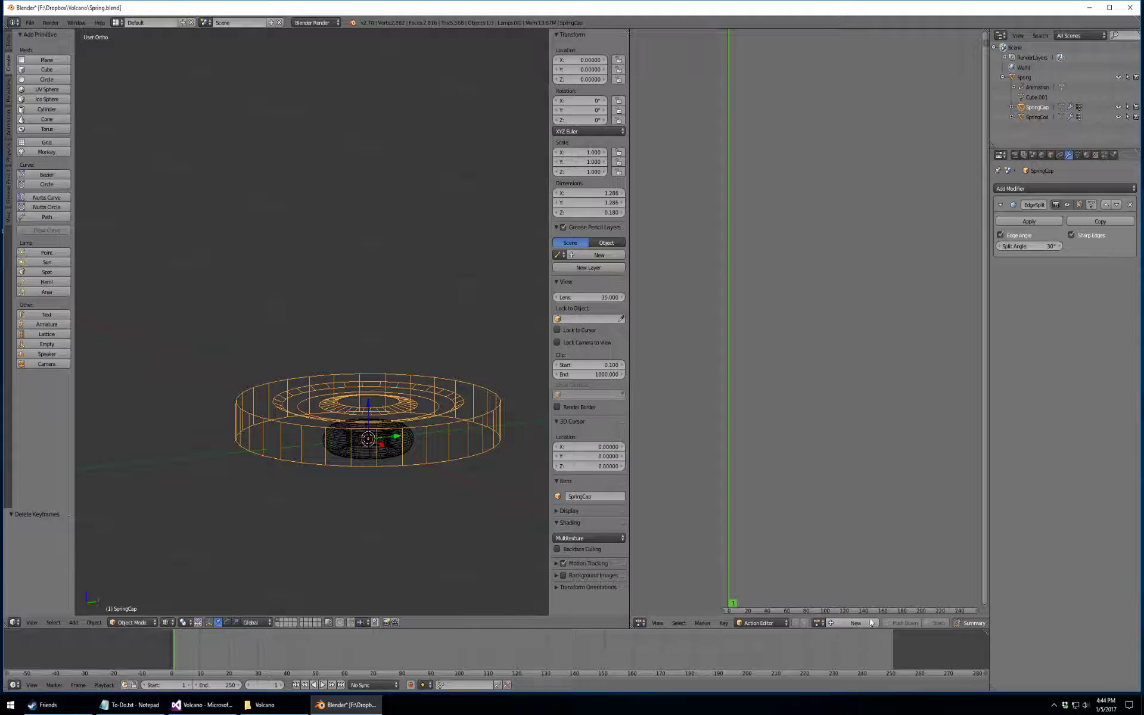
- Assign the SpringStill action to SpringCap and insert a location keyframe at frame 1
left_click(819, 622)
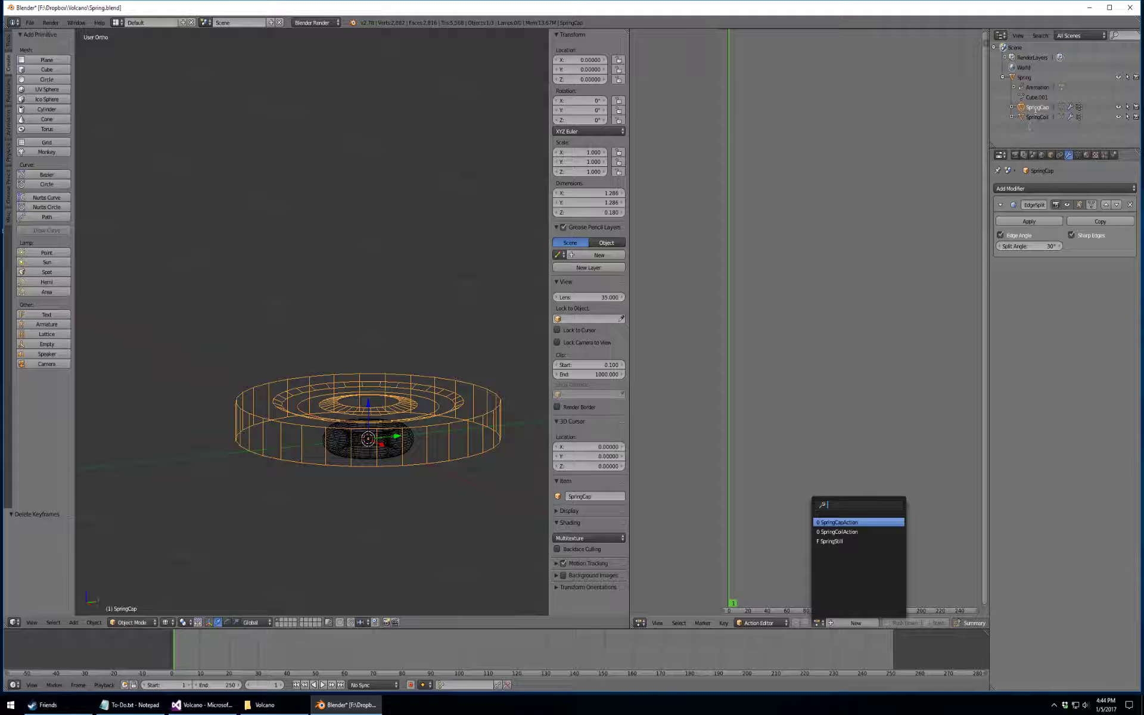
left_click(837, 542)
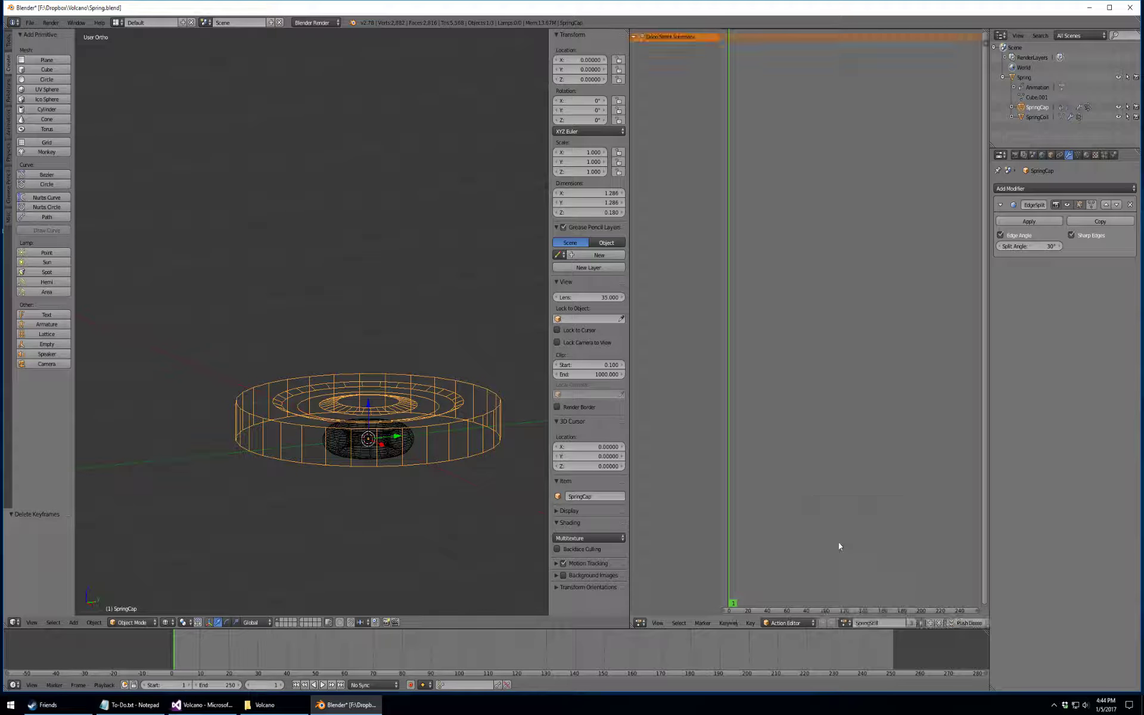
key("i")
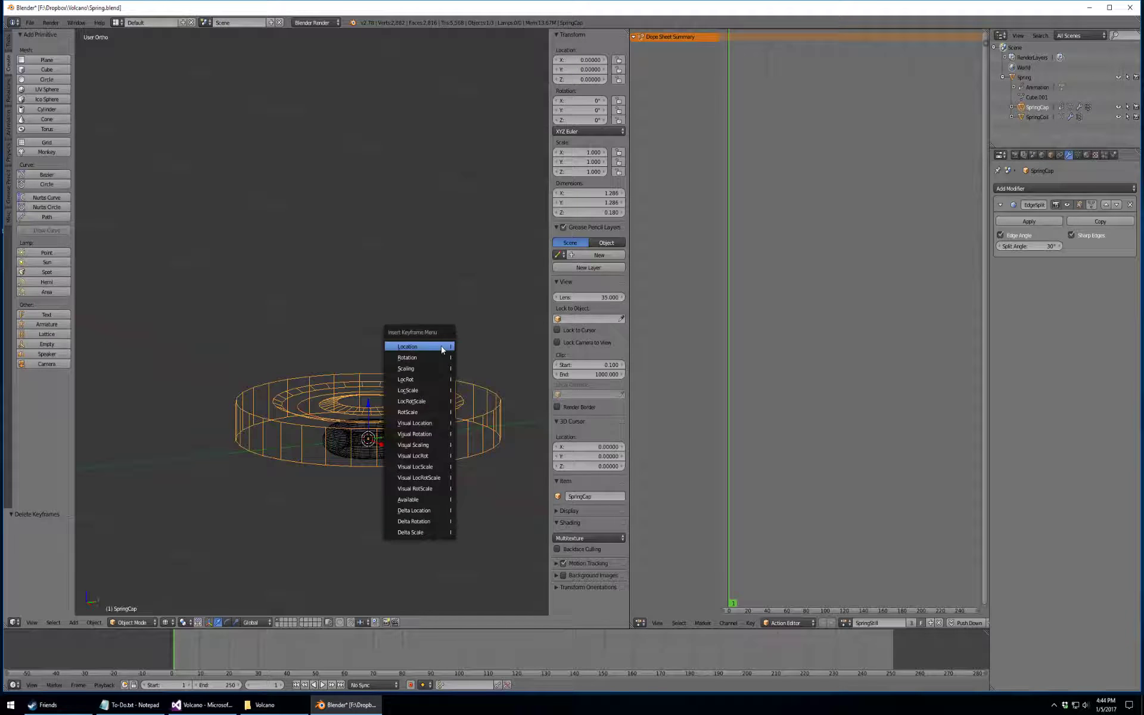
left_click(441, 346)
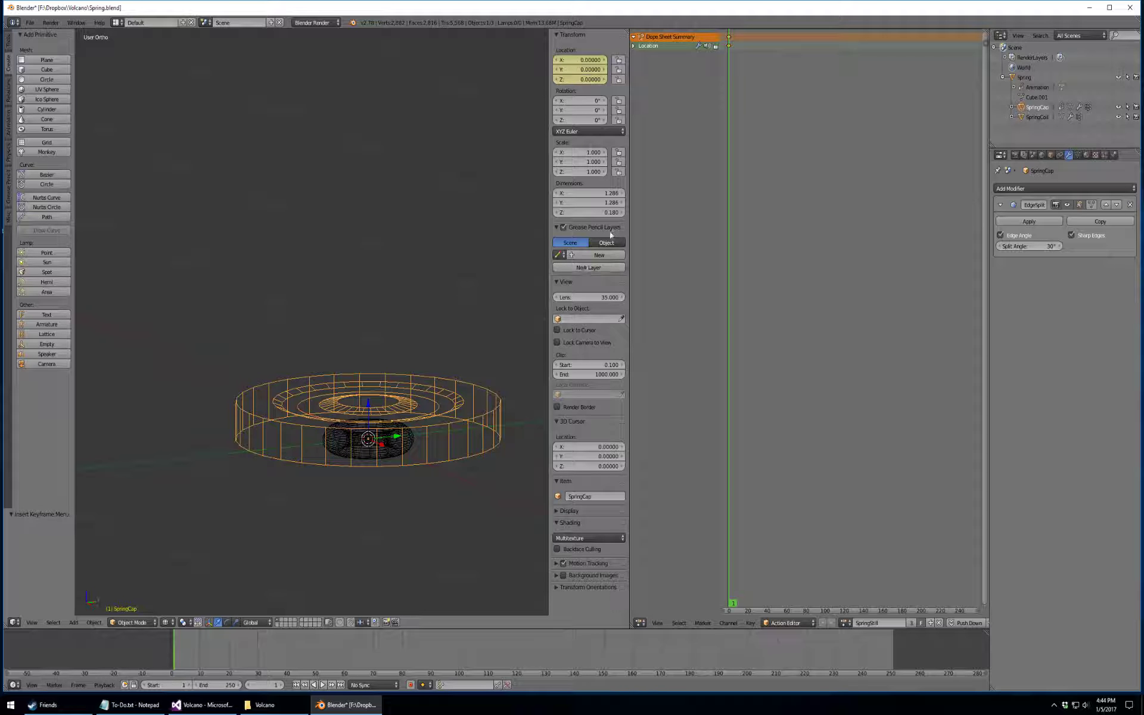
- Assign the SpringStill action to SpringCoil and insert a location keyframe at frame 1
left_click(1036, 117)
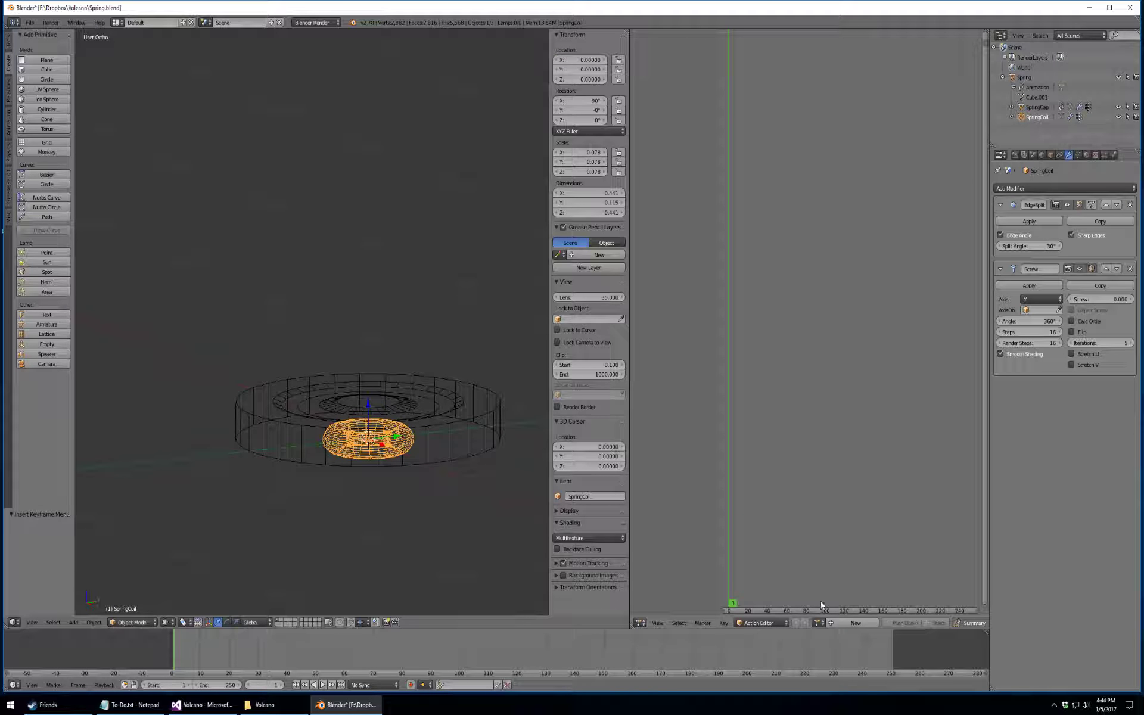
left_click(817, 622)
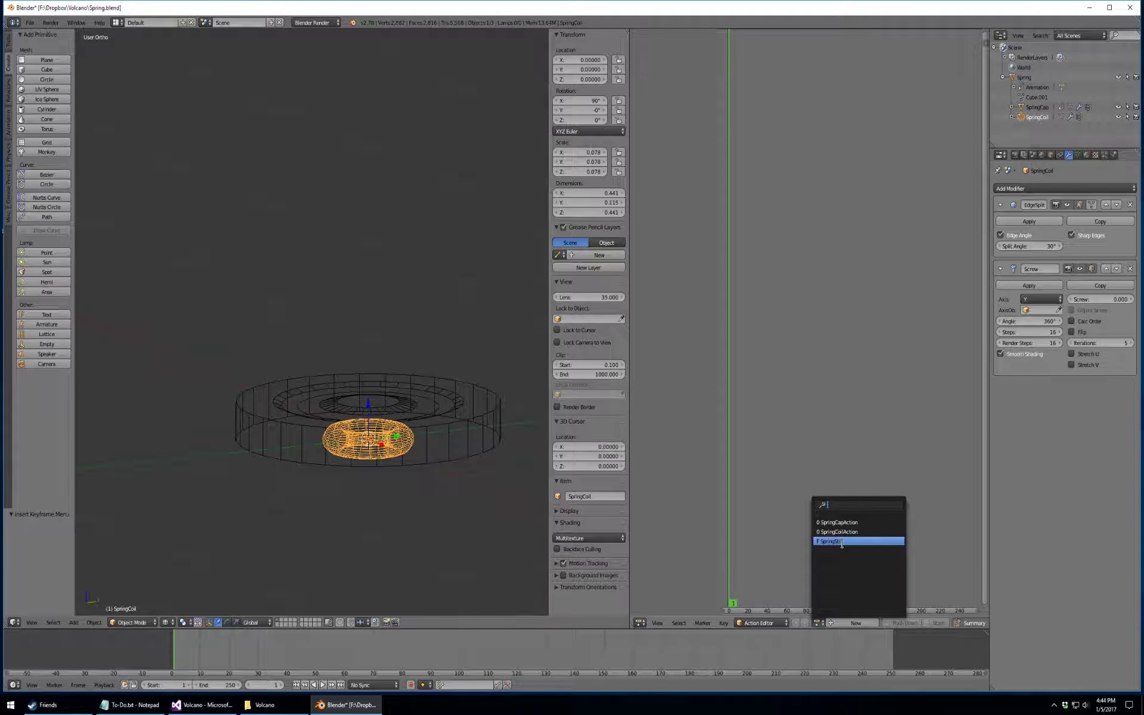
left_click(841, 541)
key("i")
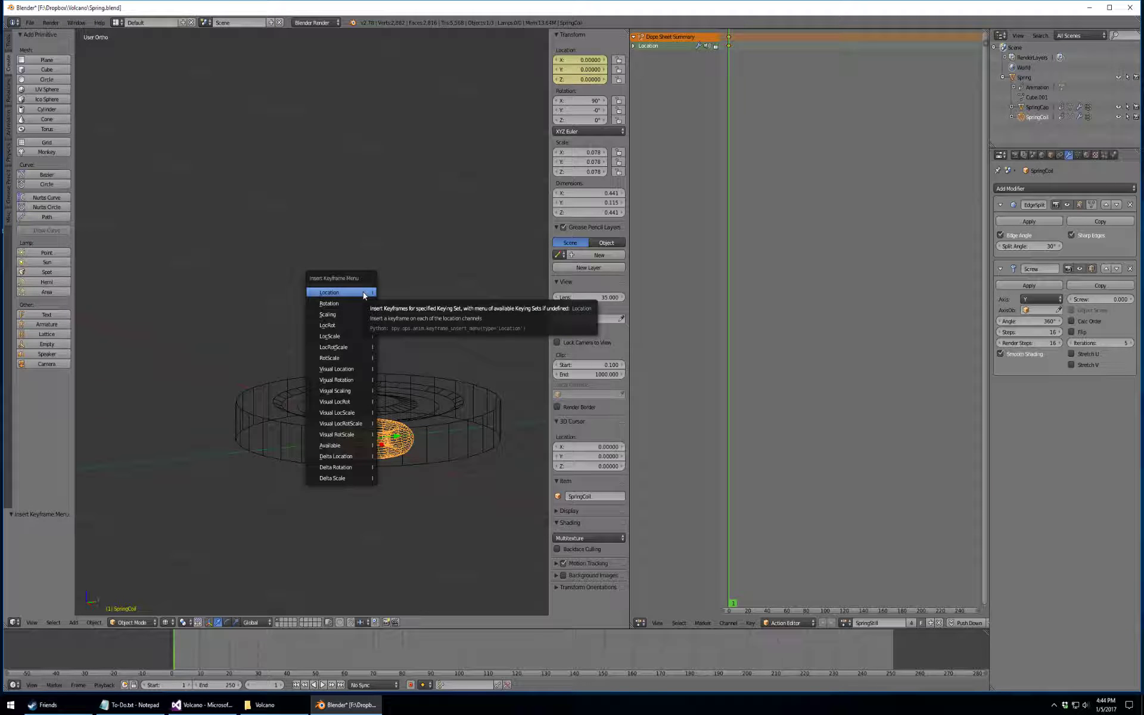
left_click(363, 292)
scroll(811, 363, "down", 1)
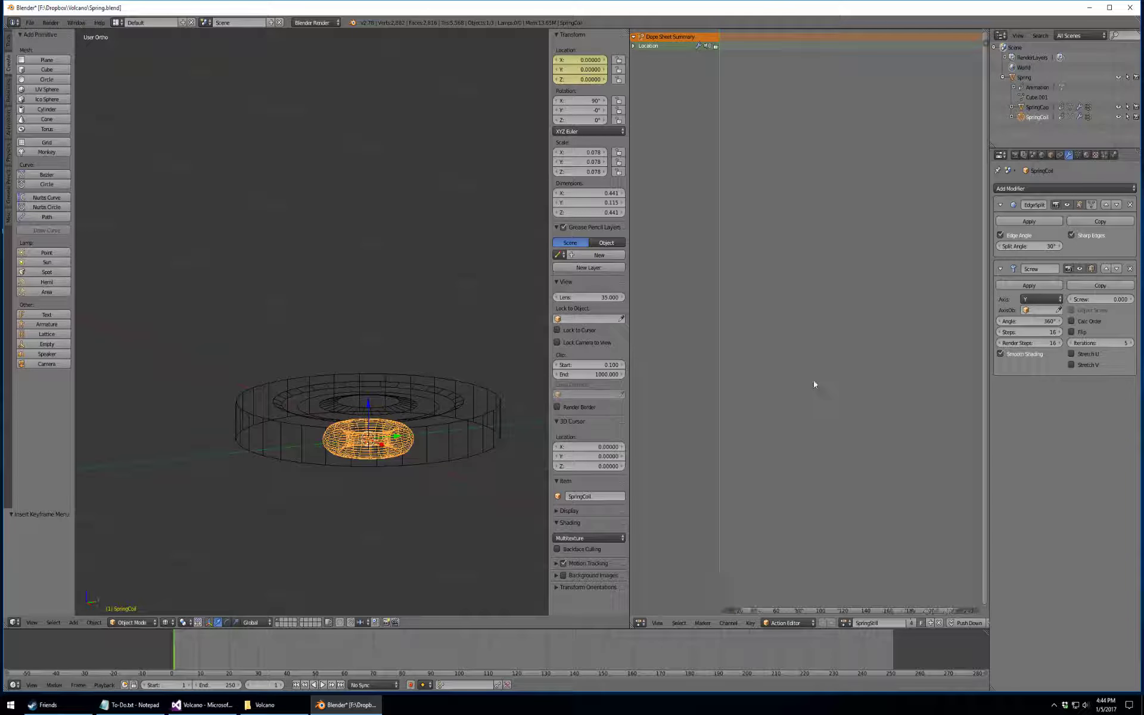
- Duplicate the Spring object's SpringStill action and name the copy SpringTrigger
left_click(1033, 75)
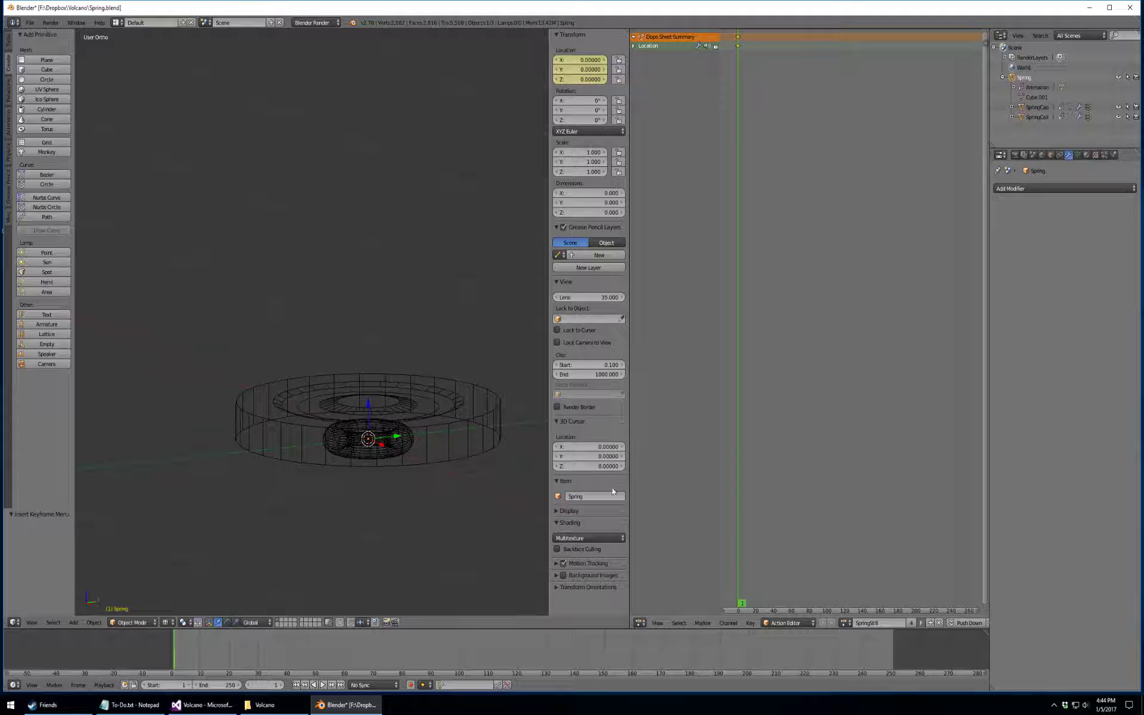
mouse_move(197, 659)
left_mouse_down()
mouse_move(337, 657)
mouse_move(186, 654)
left_mouse_up()
left_click(296, 685)
left_click(931, 625)
left_click(898, 622)
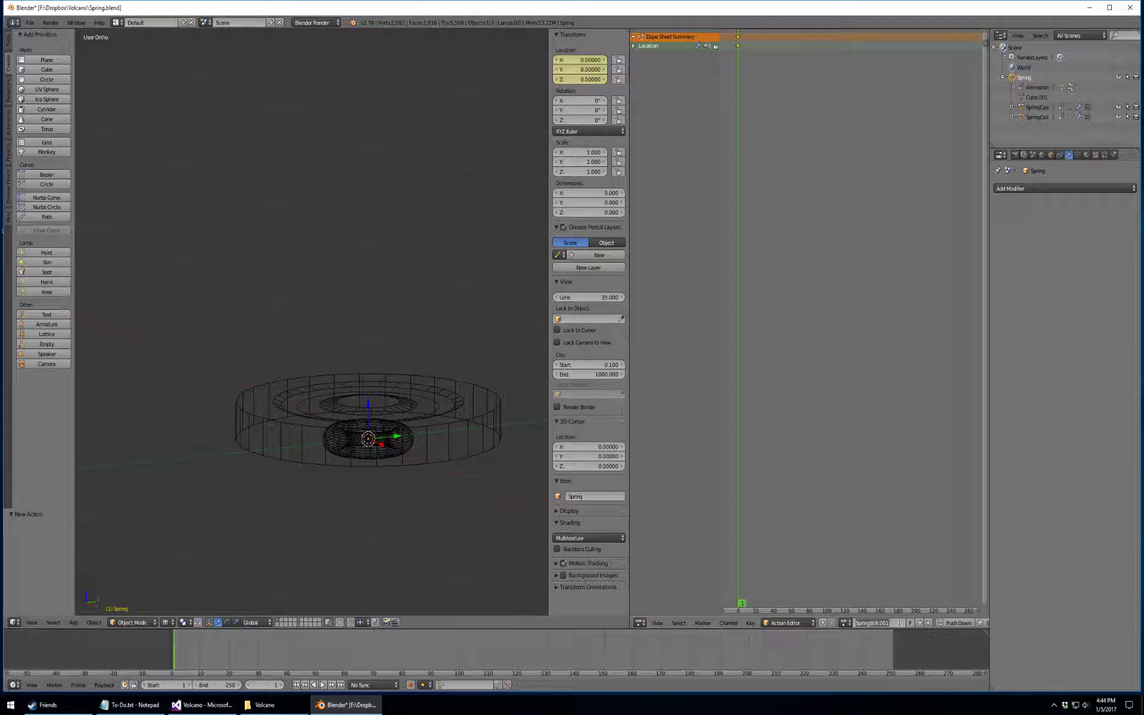
key("BackSpace")
key("Return")
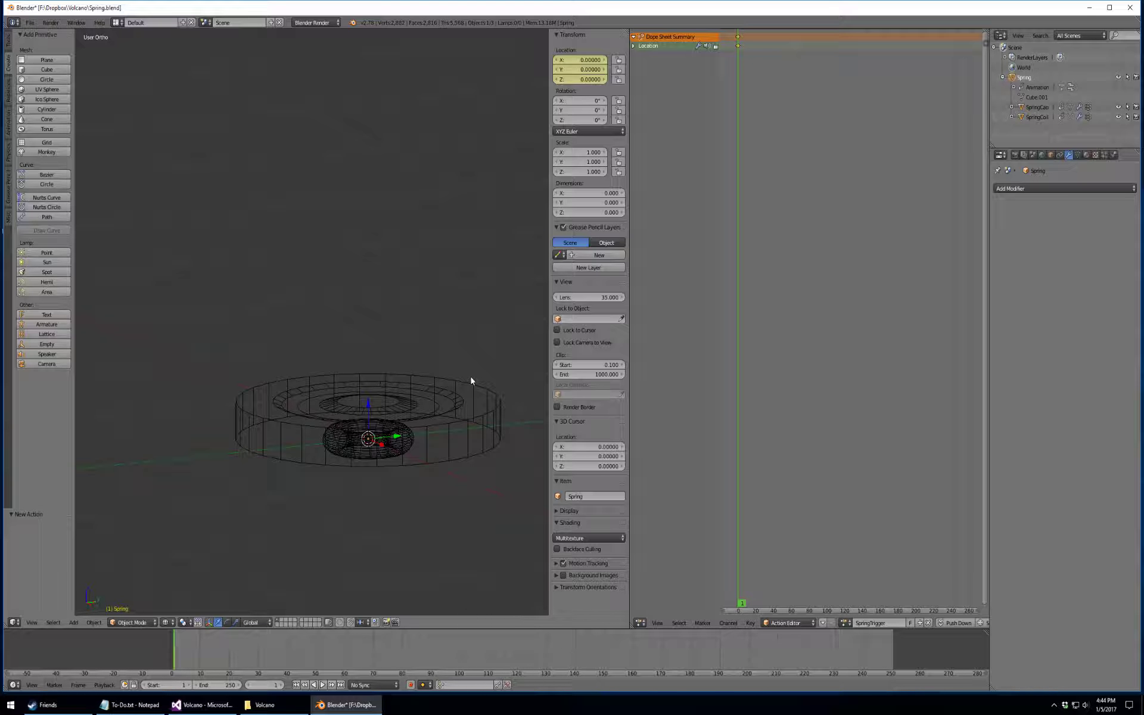
- Set the current frame to 5 and assign the SpringTrigger action to SpringCap
left_click(265, 685)
type("5")
key("Return")
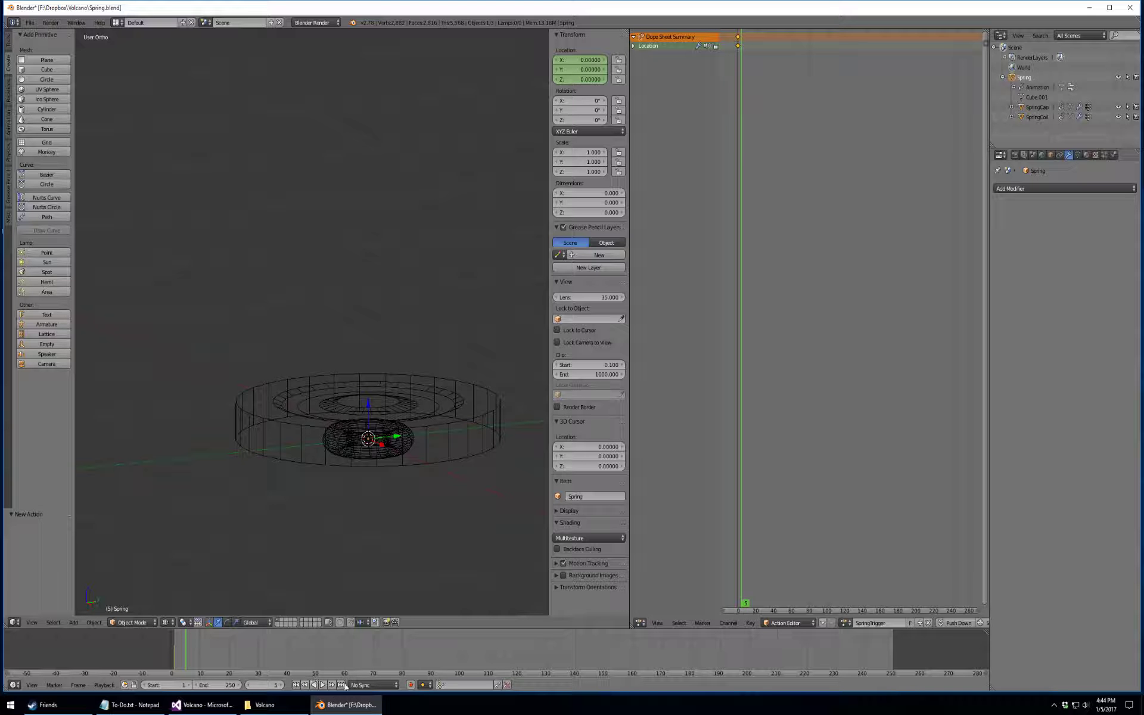
right_click(409, 398)
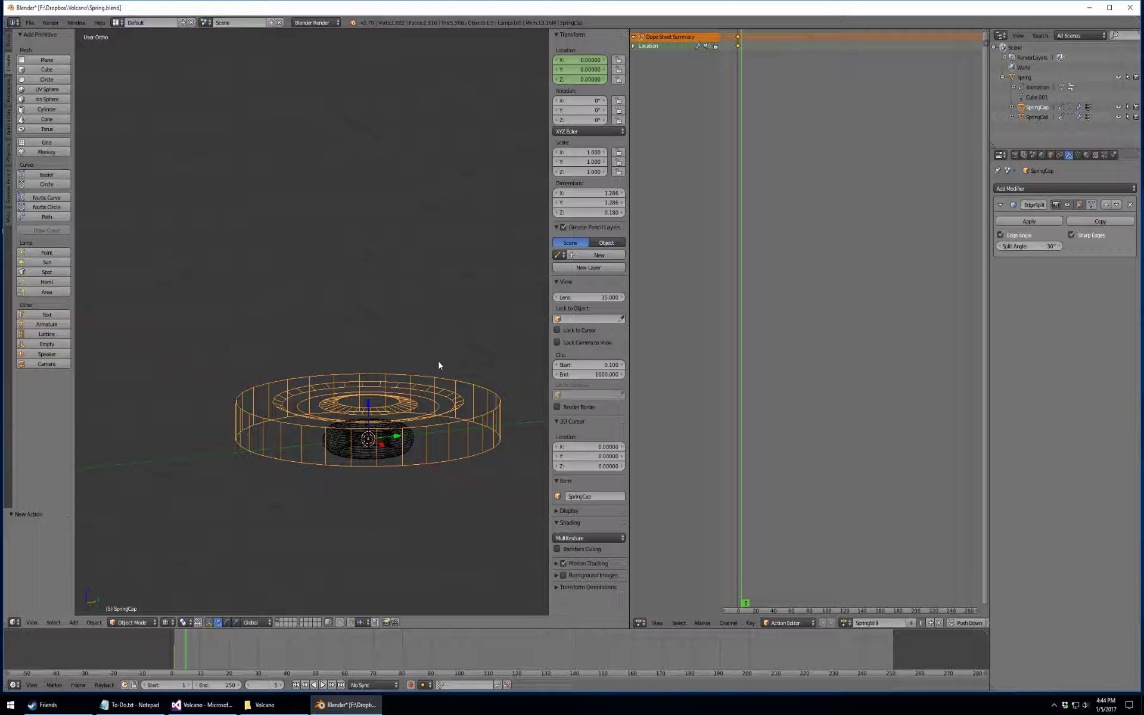
left_click(844, 623)
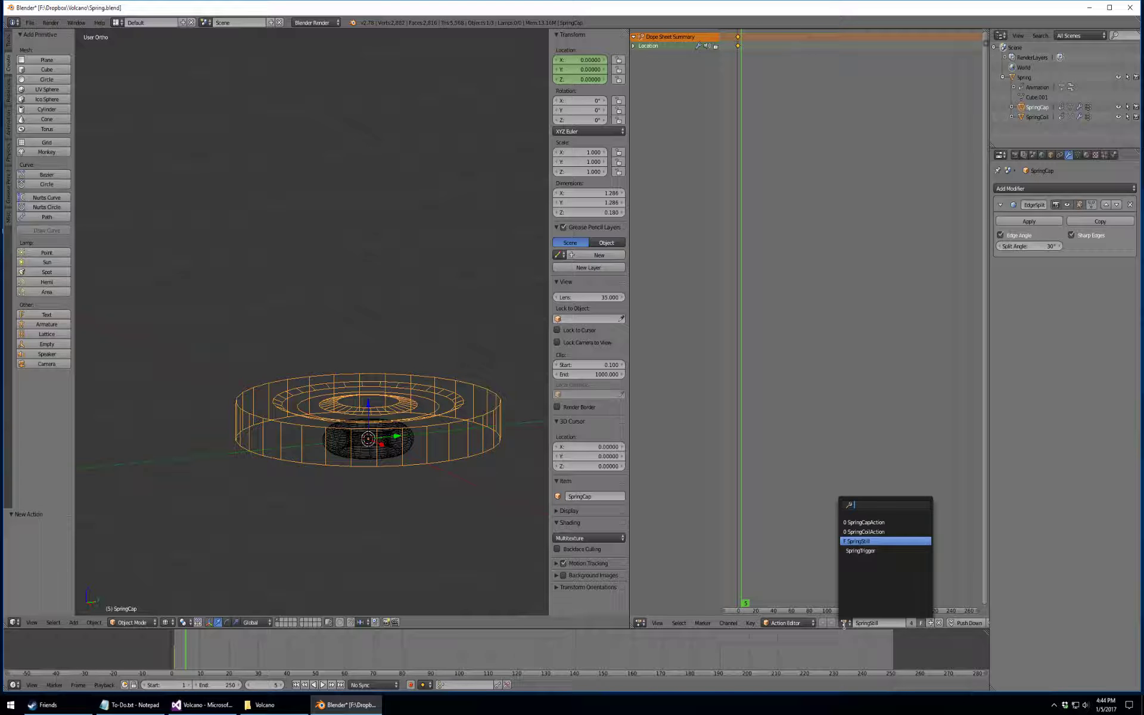
left_click(874, 551)
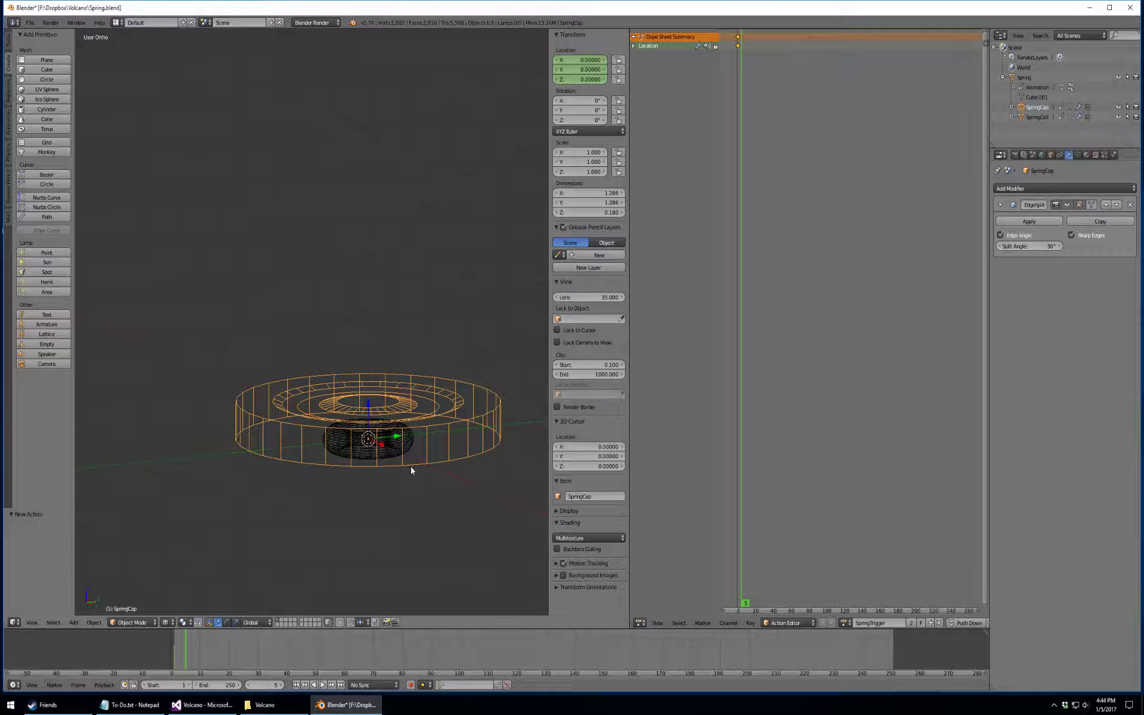
- Move SpringCap up about 0.98 along the Z axis and insert a location keyframe at frame 5
key("g")
key("z")
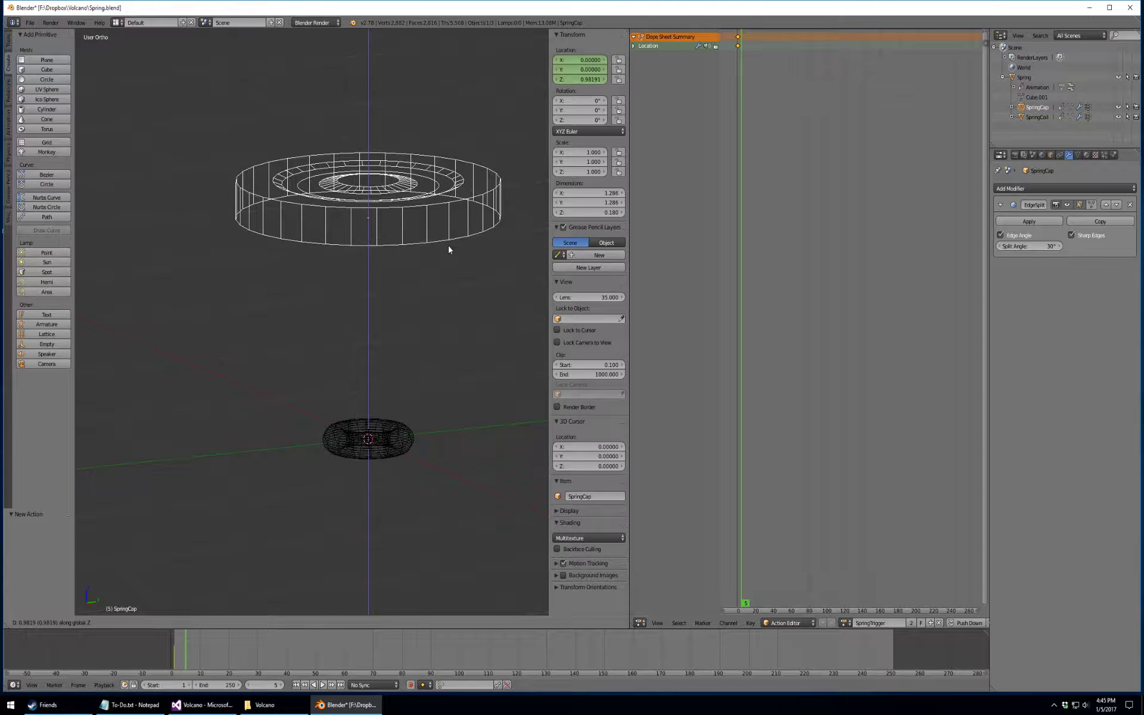
left_click(448, 246)
key("i")
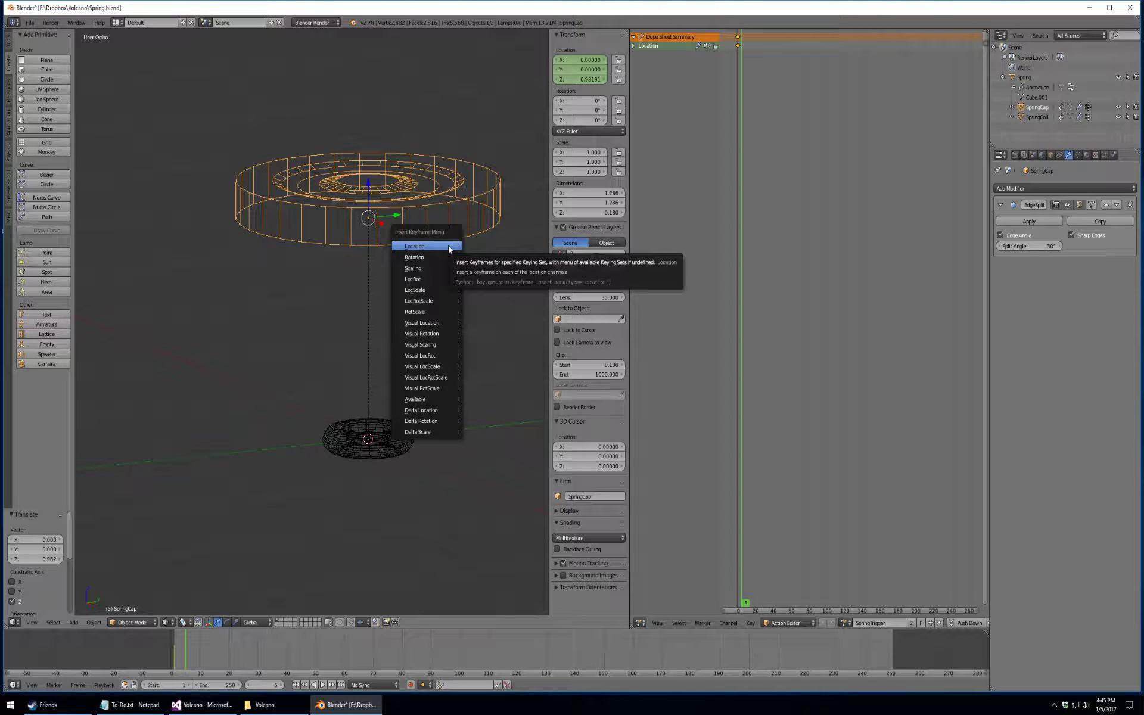
left_click(448, 245)
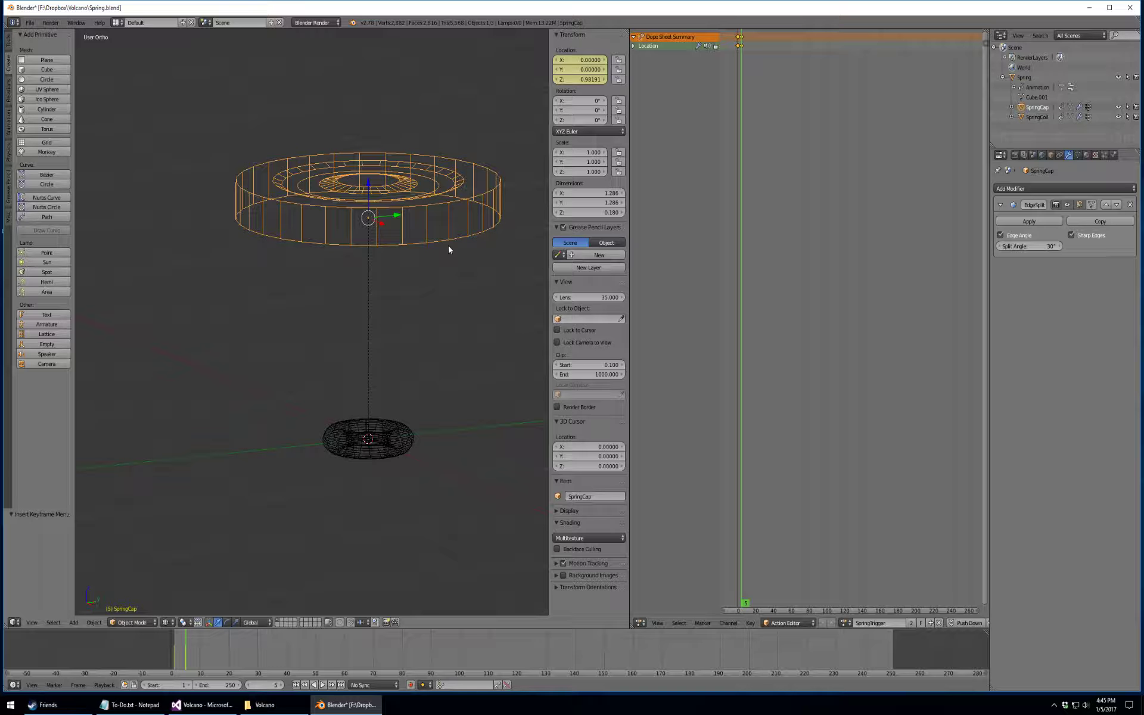
- Return to frame 1 and keyframe SpringCoil's Screw modifier offset at 0
left_click(265, 684)
type("1")
key("Return")
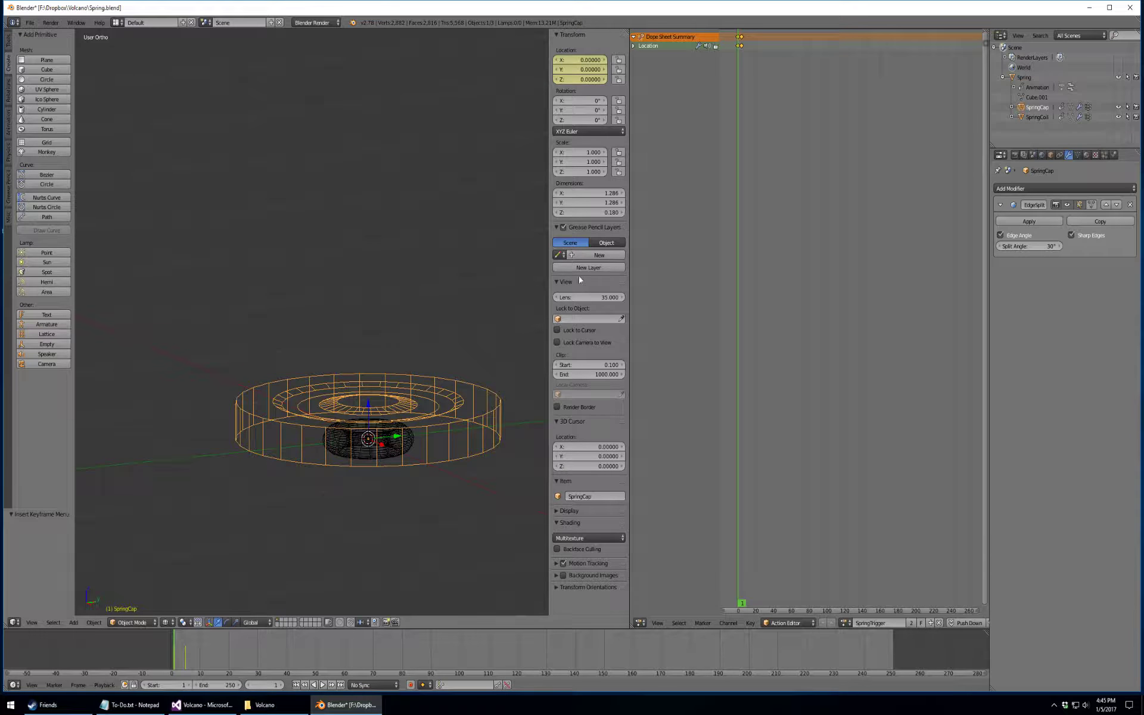
left_click(1037, 117)
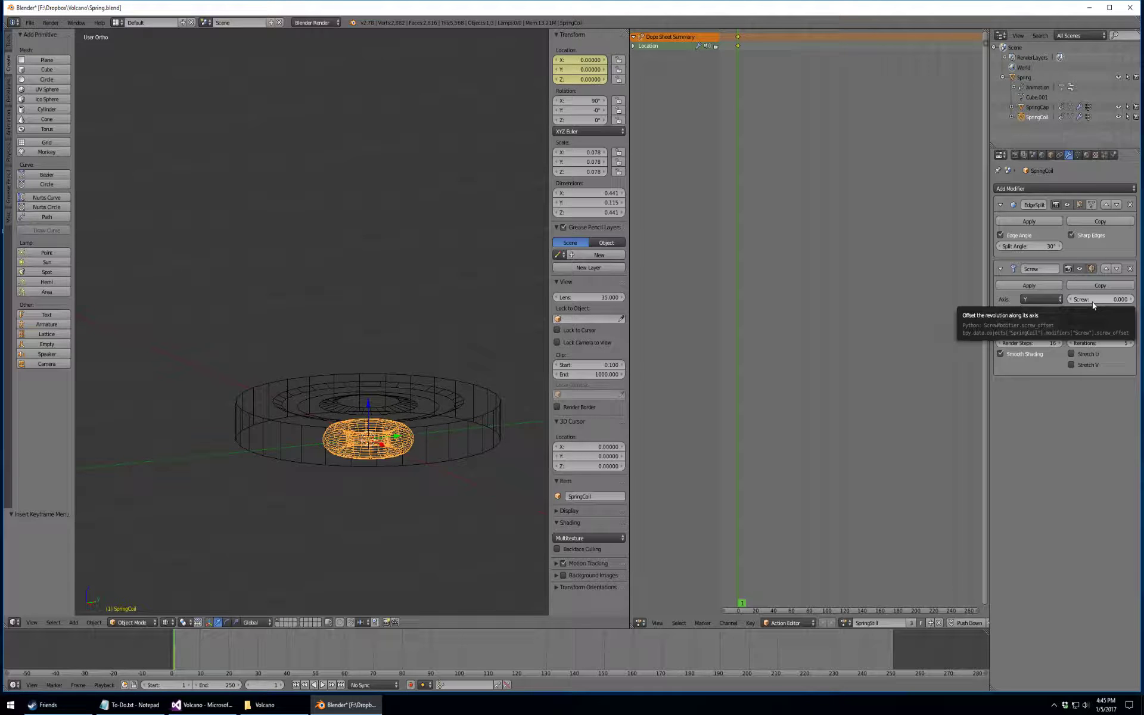
key("i")
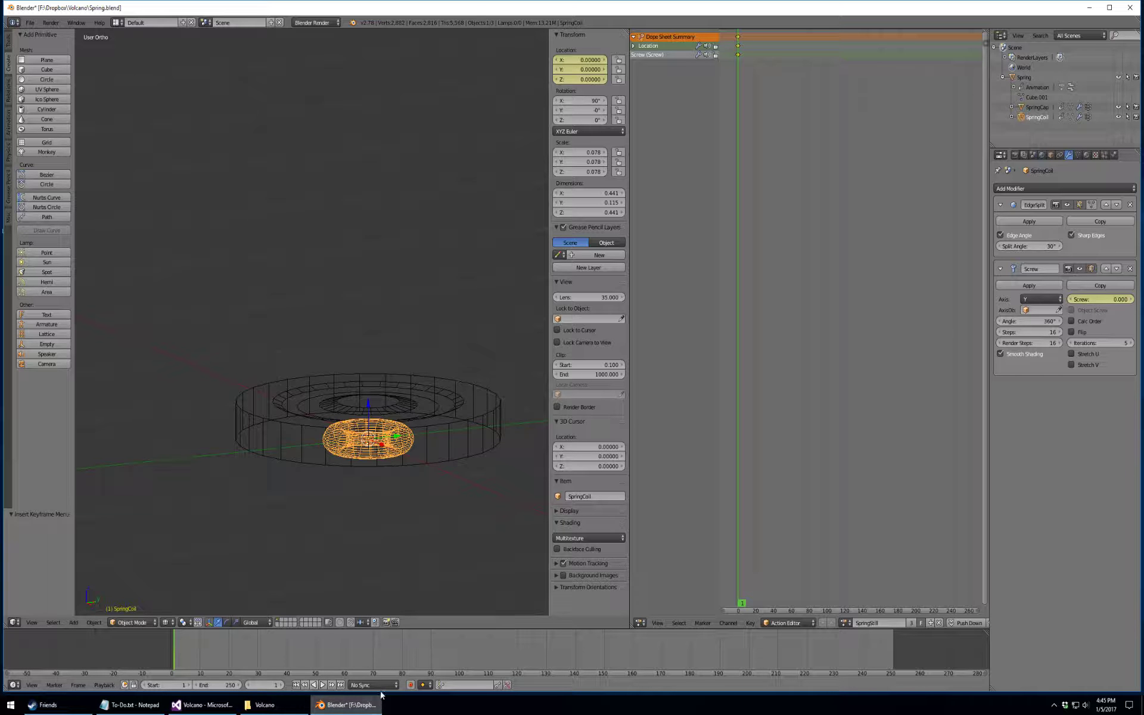
- At frame 5, set SpringCoil's Screw modifier offset to 3.3 and insert a keyframe for it
left_click(273, 684)
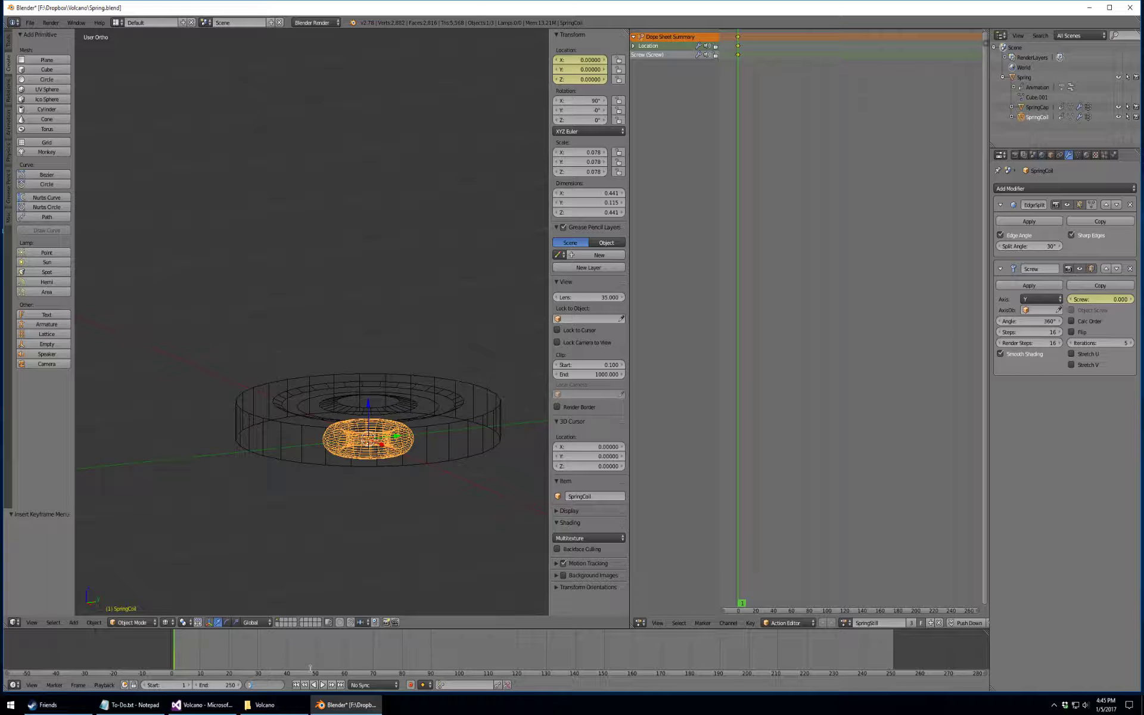
type("5")
key("Return")
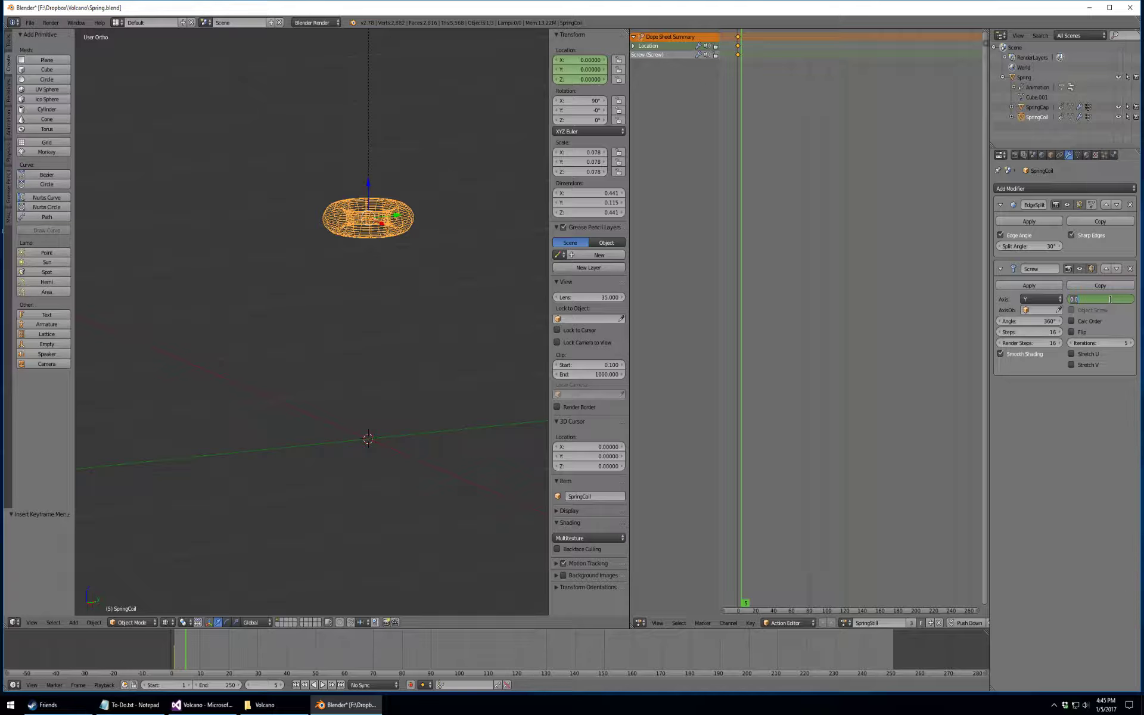
type("10")
key("Return")
scroll(389, 217, "up", 2)
scroll(438, 212, "down", 5)
scroll(440, 205, "down", 4)
left_click_drag(1091, 298, 1054, 298)
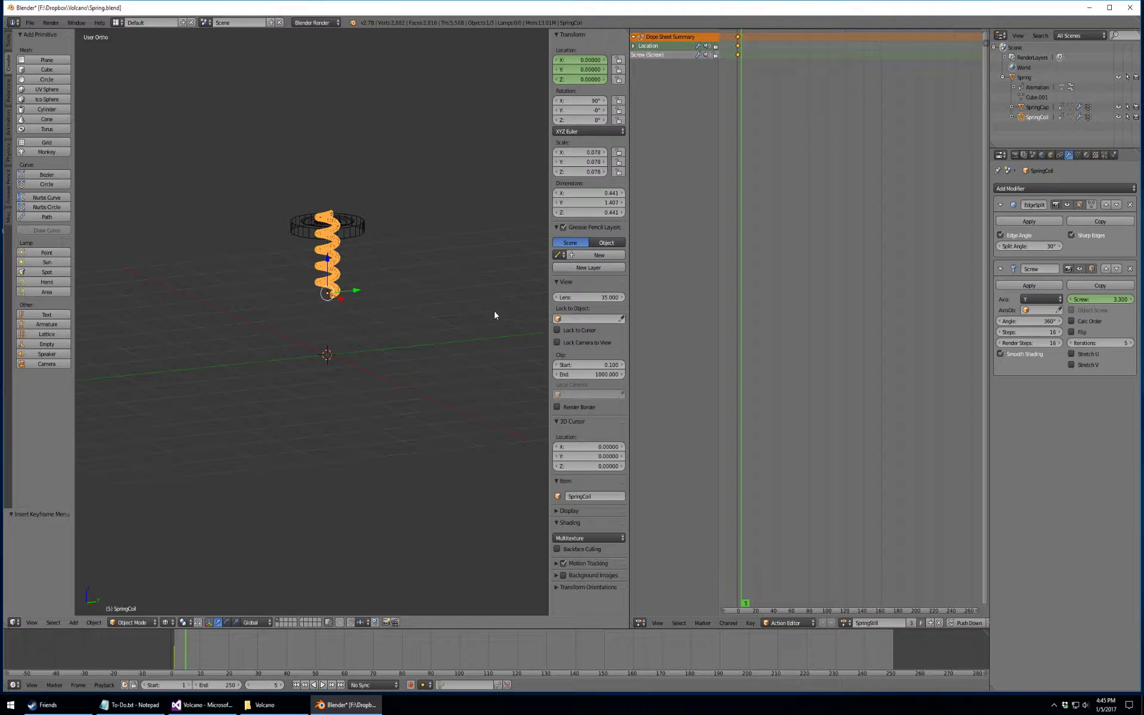
scroll(495, 314, "up", 1)
key("i")
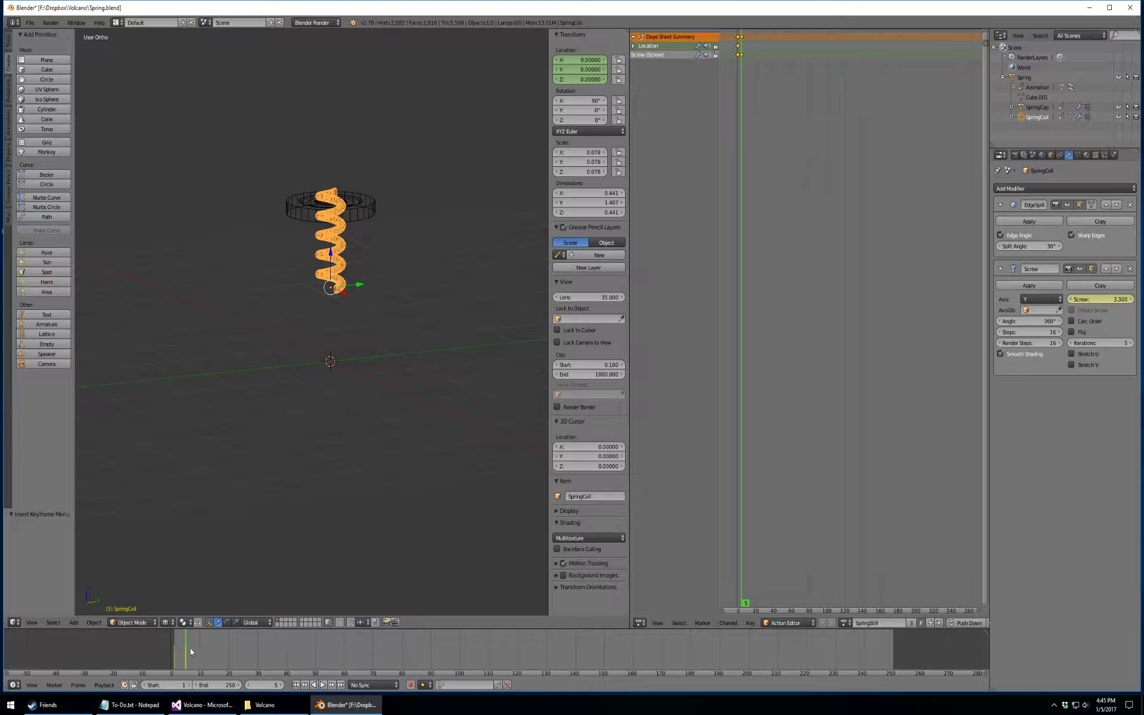
- Preview the spring animation between frames 1 and 5 with SpringCoil, SpringCap and the parent Spring object selected in turn
key("alt+a")
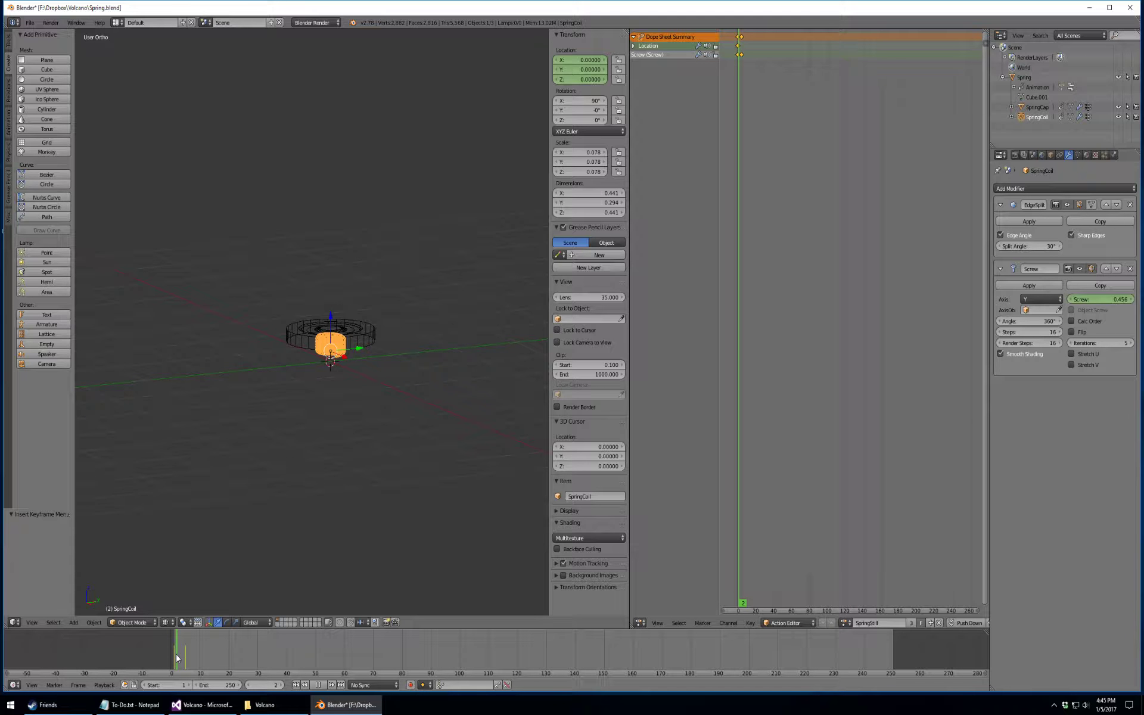
key("Escape")
left_click(1039, 106)
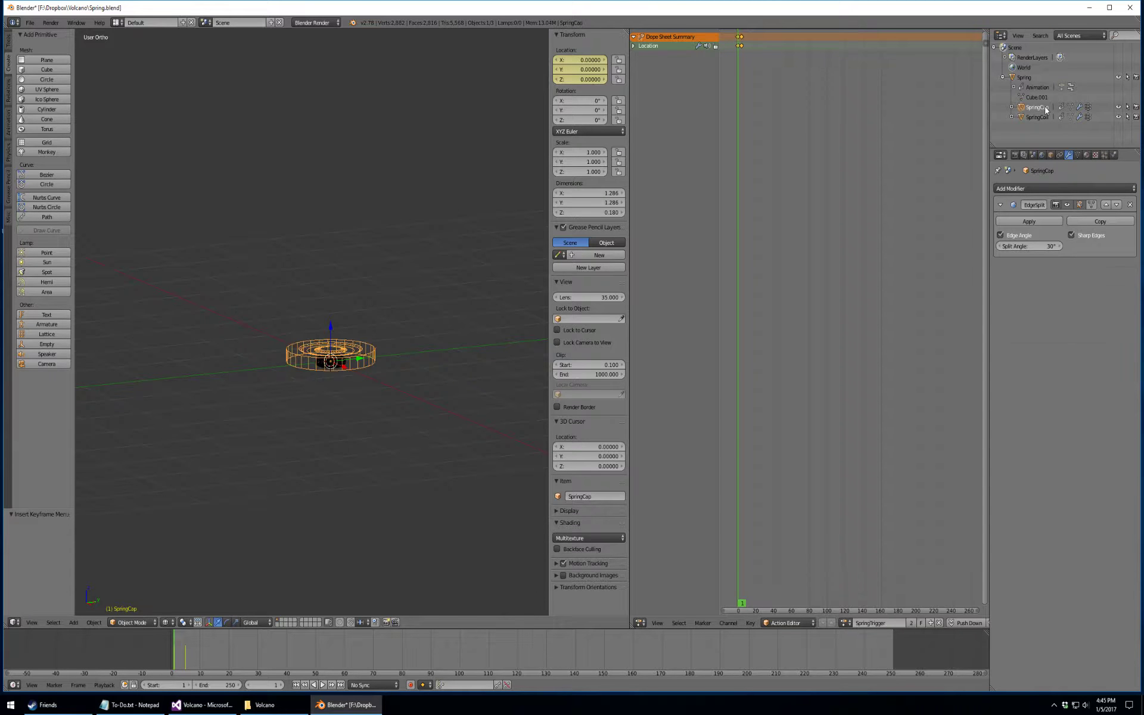
key("alt+a")
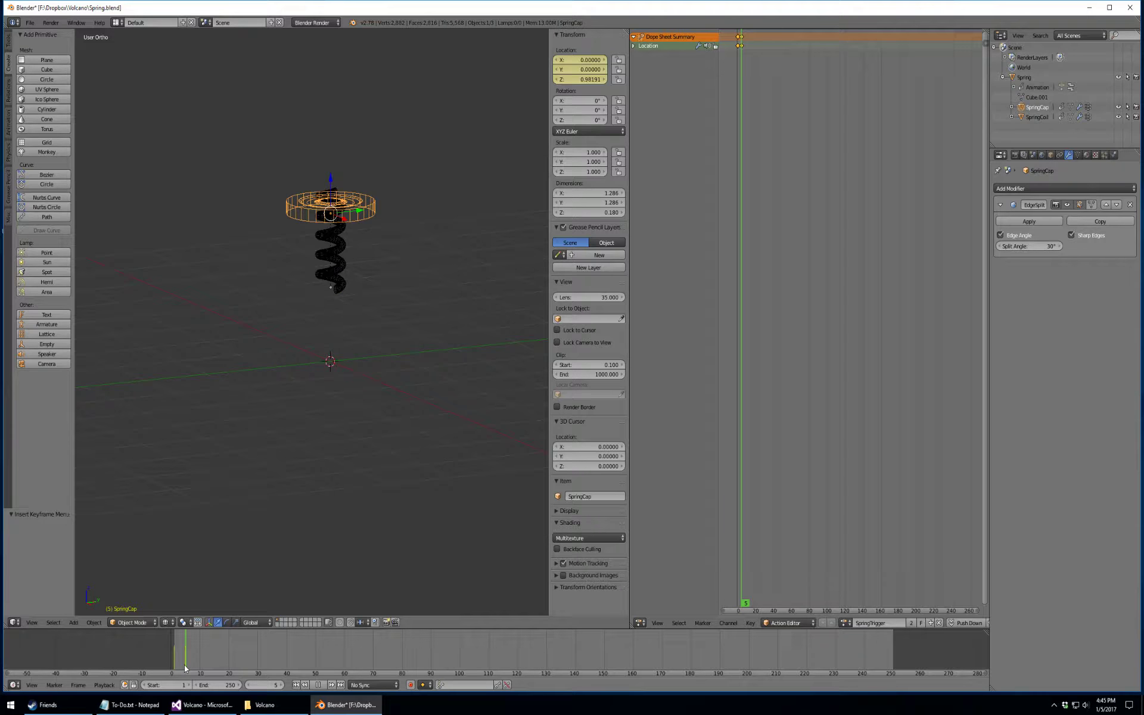
key("Escape")
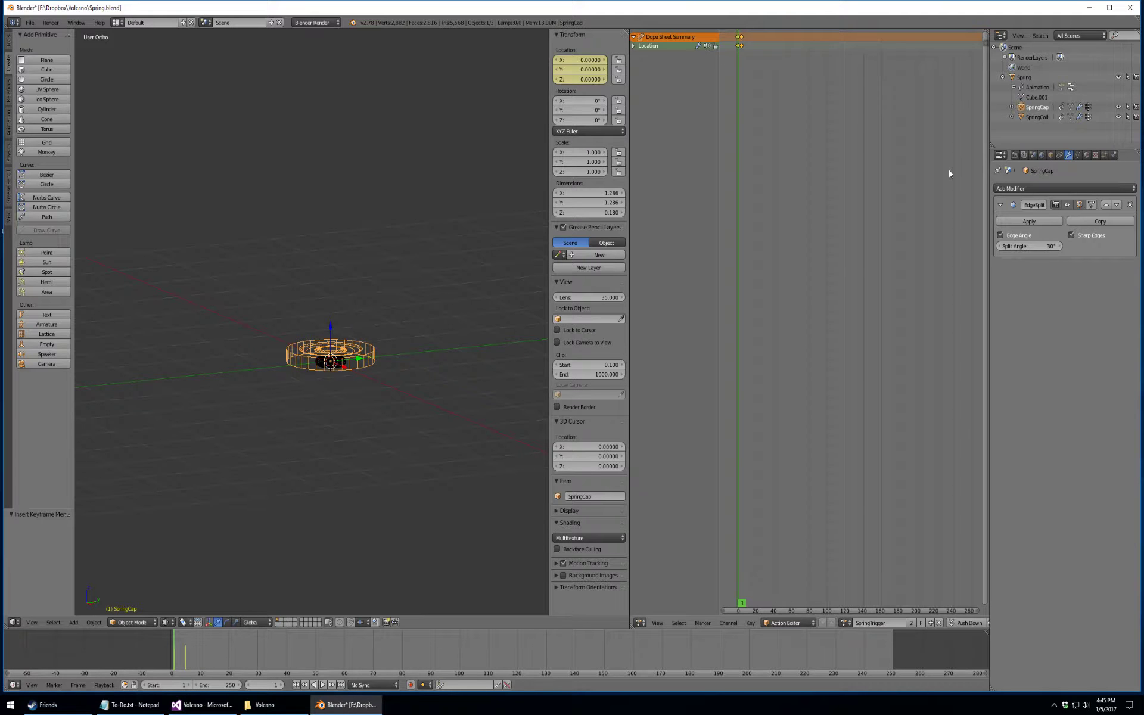
left_click(1036, 77)
key("alt+a")
left_click_drag(175, 646, 180, 650)
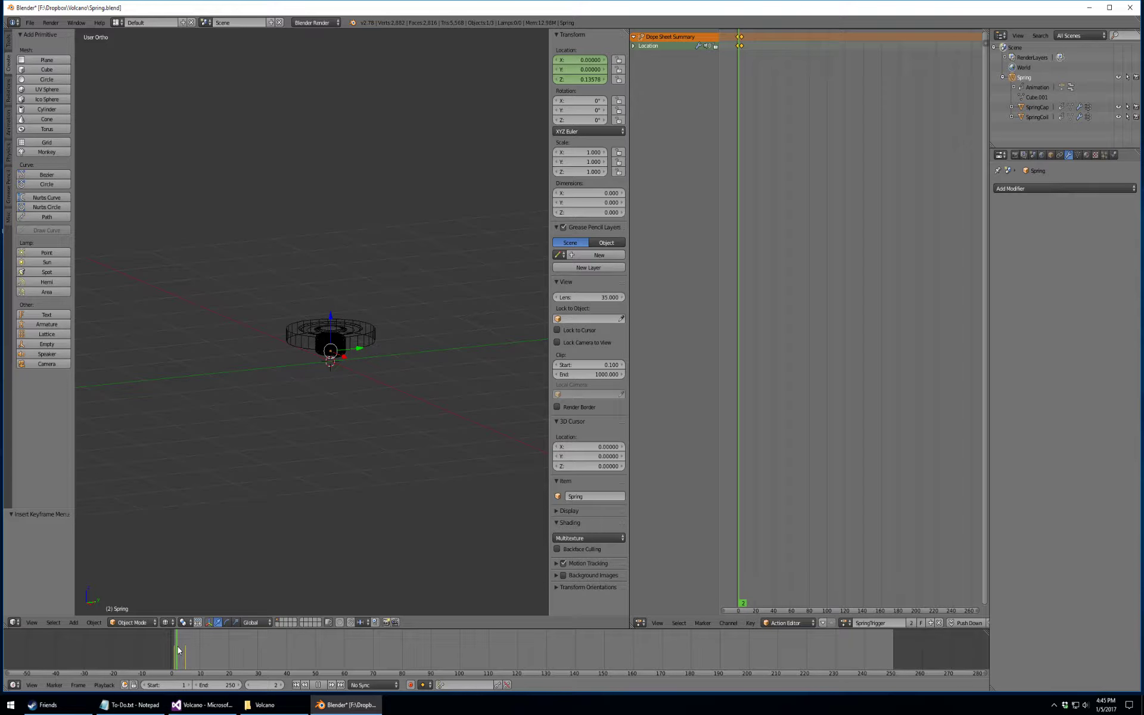
key("Escape")
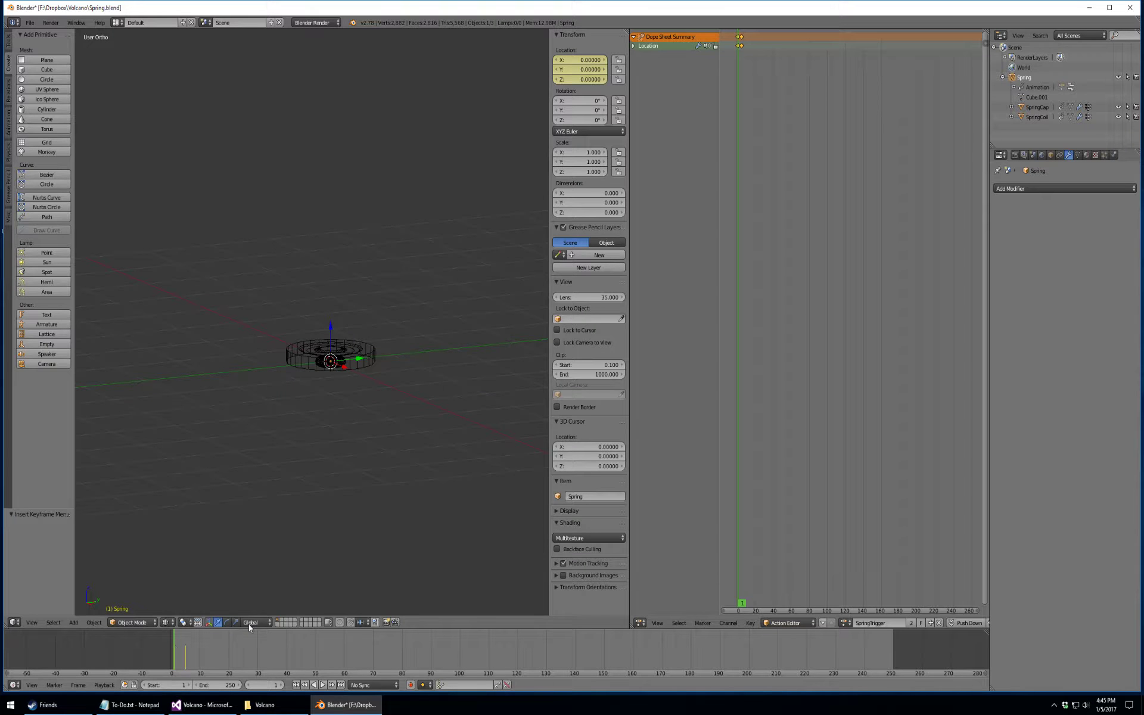
- Give the Spring object's SpringTrigger action a fake user and save the blend file
left_click(843, 622)
left_click(844, 623)
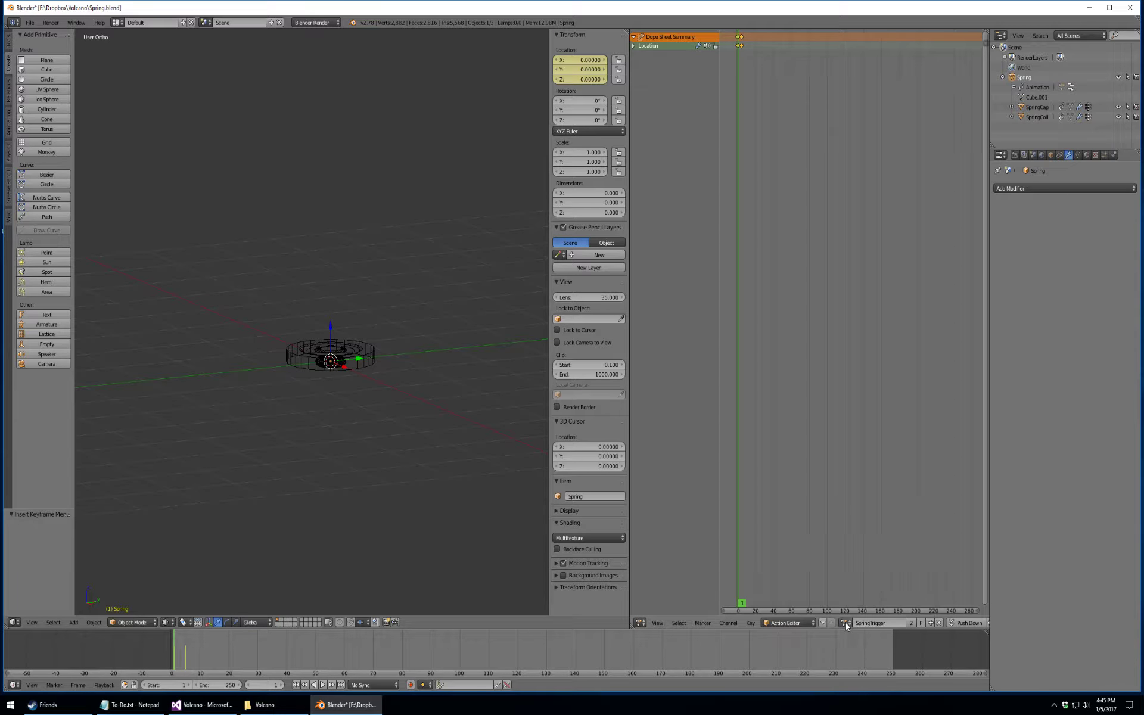
left_click(922, 623)
left_click(27, 23)
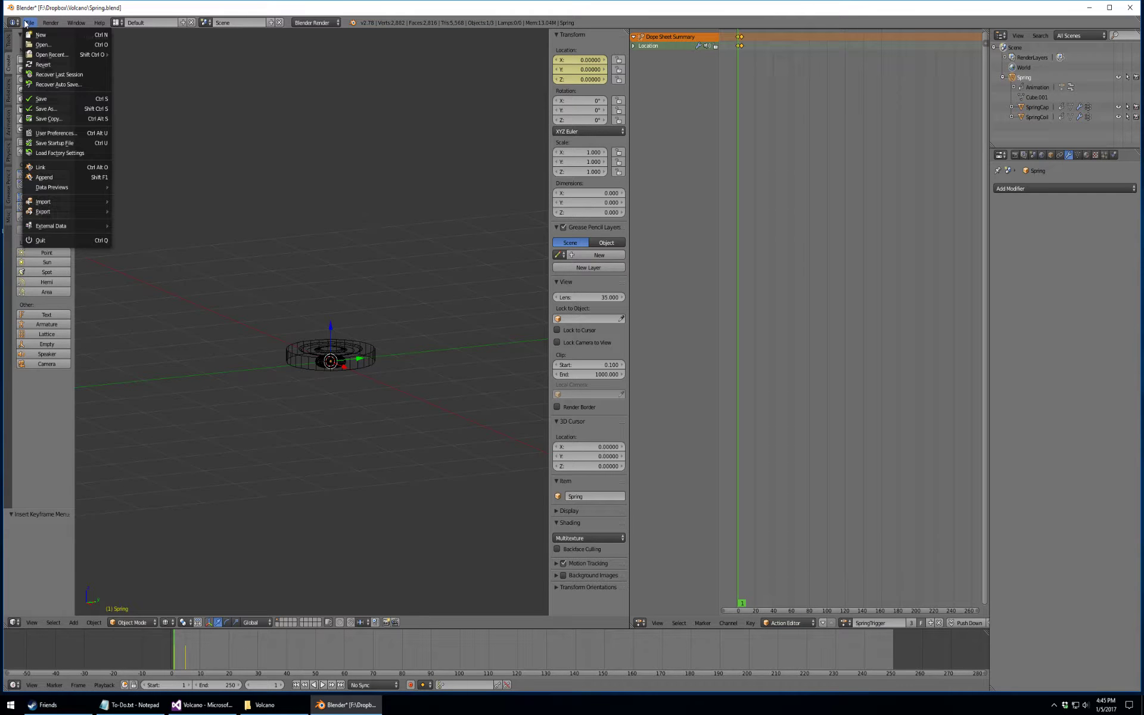
left_click(48, 101)
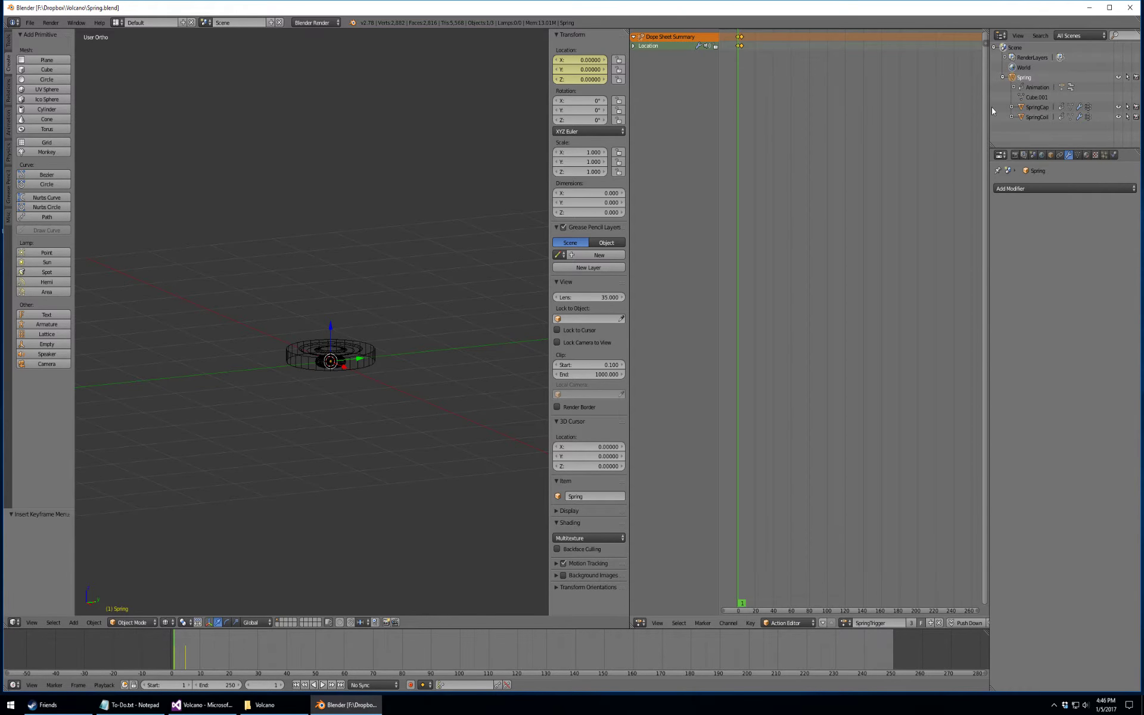
- Select SpringCap and SpringCoil in turn to check the action assigned to each
left_click(1037, 110)
left_click(1037, 116)
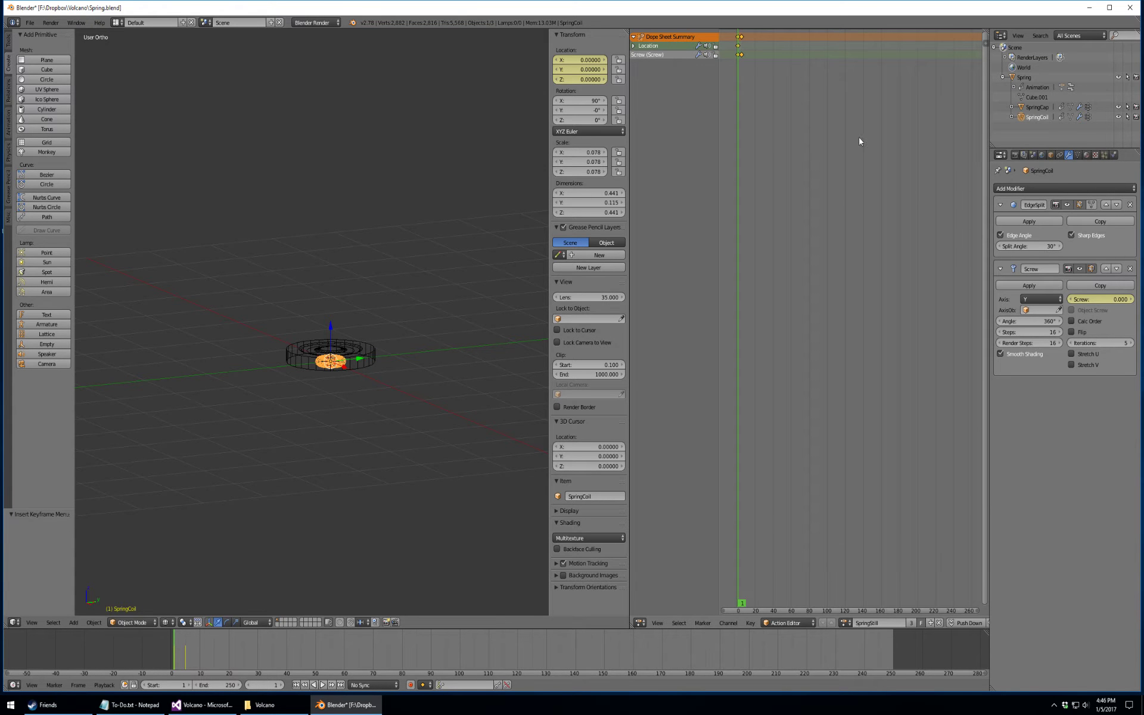